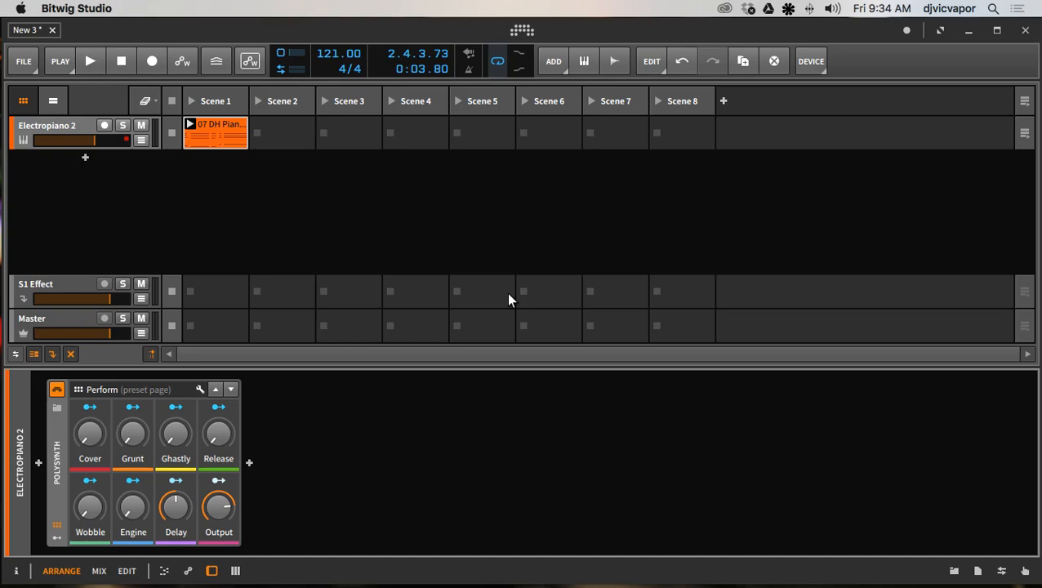
Step: Play the clip on the Electropiano 2 track briefly, stop it, and expand the Polysynth to show its full synthesis controls
{"action": "key", "text": "space"}
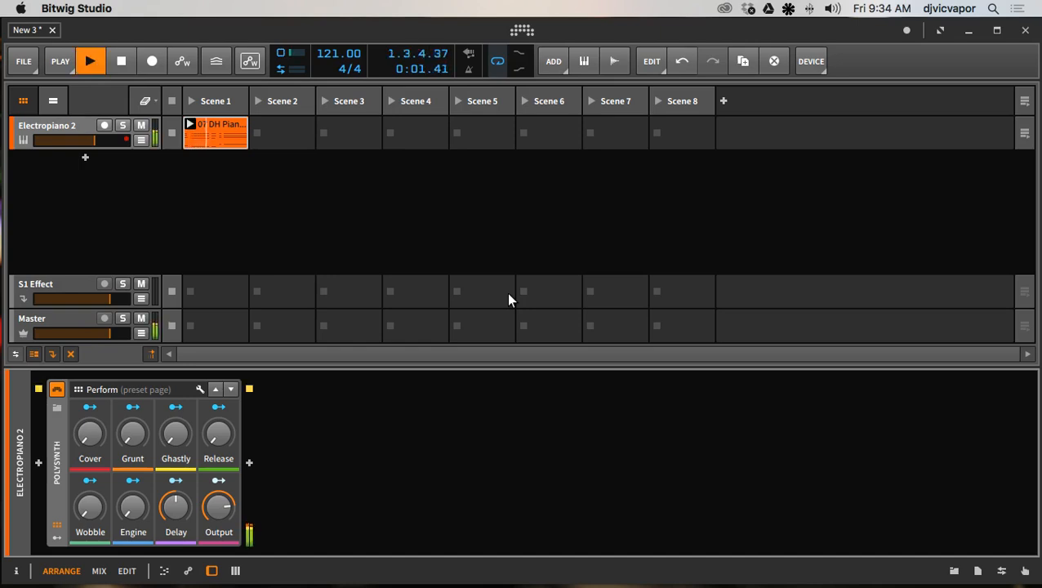
{"action": "key", "text": "space"}
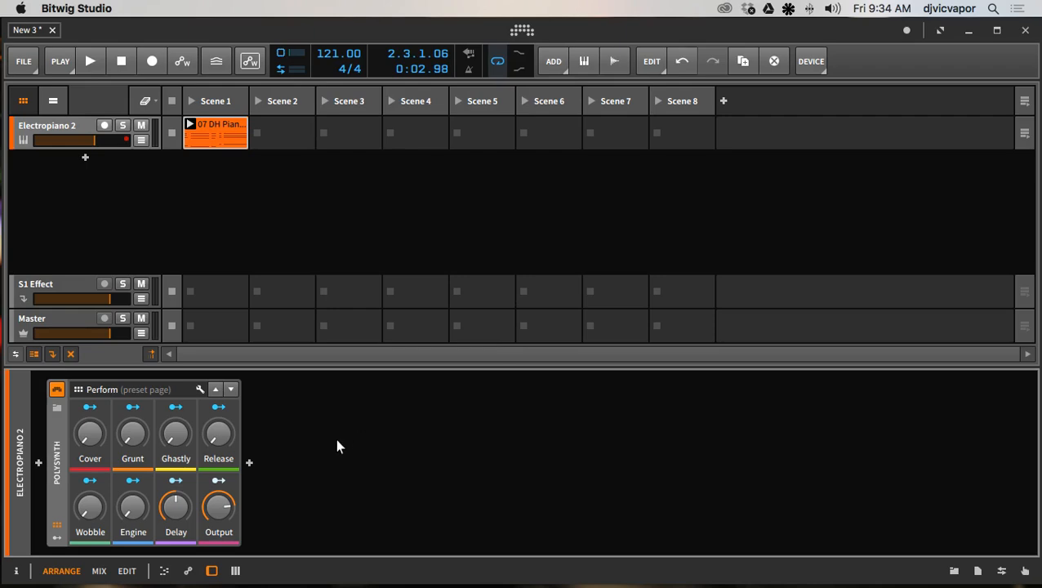
{"action": "left_click", "coordinate": [60, 474]}
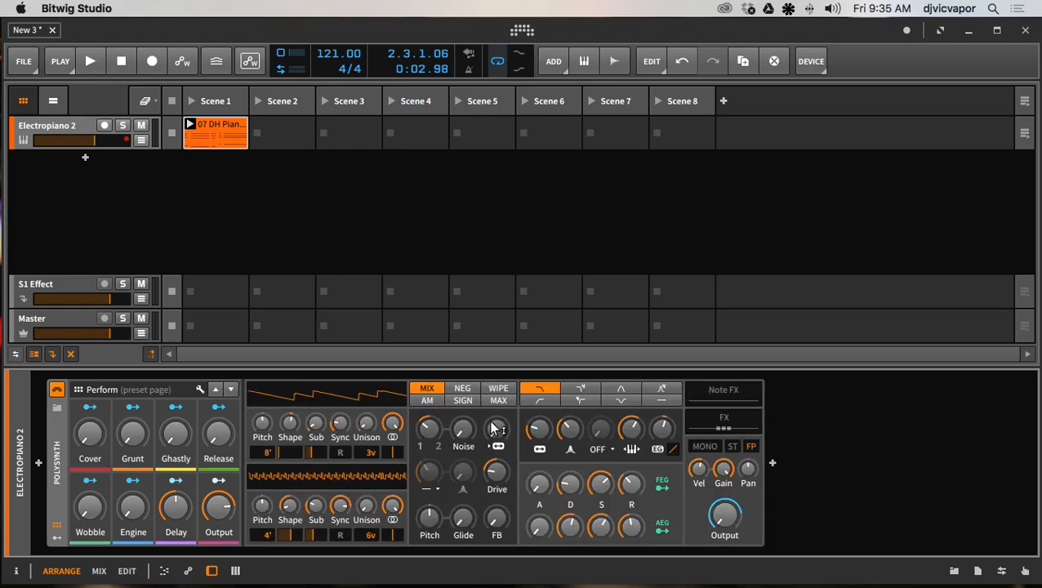
Step: Examine the devices nested in the Polysynth's FX chain and collapse the chain again
{"action": "left_click", "coordinate": [717, 417]}
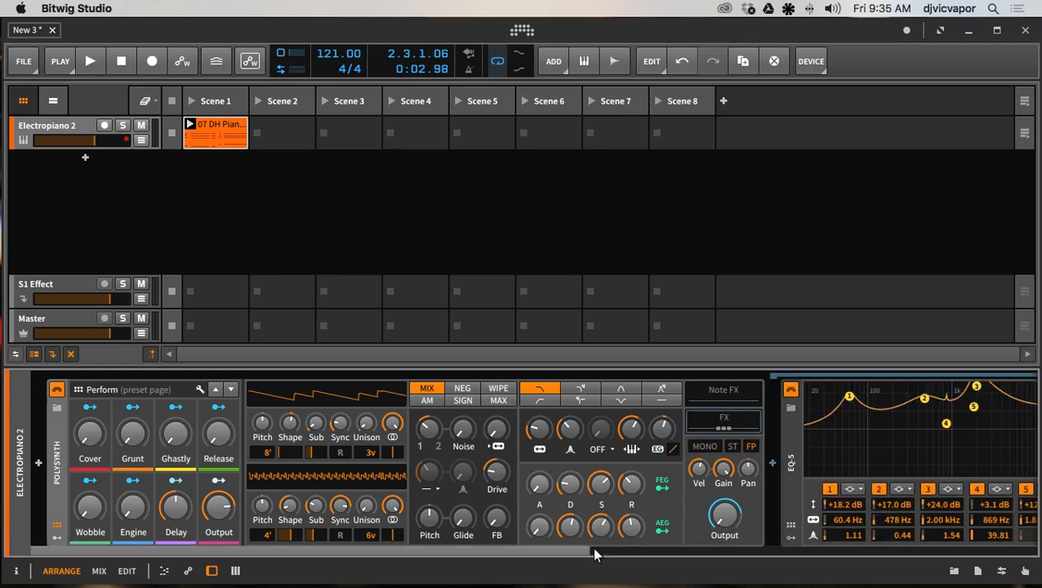
{"action": "mouse_move", "coordinate": [582, 554]}
{"action": "left_mouse_down"}
{"action": "mouse_move", "coordinate": [887, 533]}
{"action": "mouse_move", "coordinate": [955, 539]}
{"action": "mouse_move", "coordinate": [777, 555]}
{"action": "mouse_move", "coordinate": [567, 542]}
{"action": "left_mouse_up"}
{"action": "left_click", "coordinate": [727, 417]}
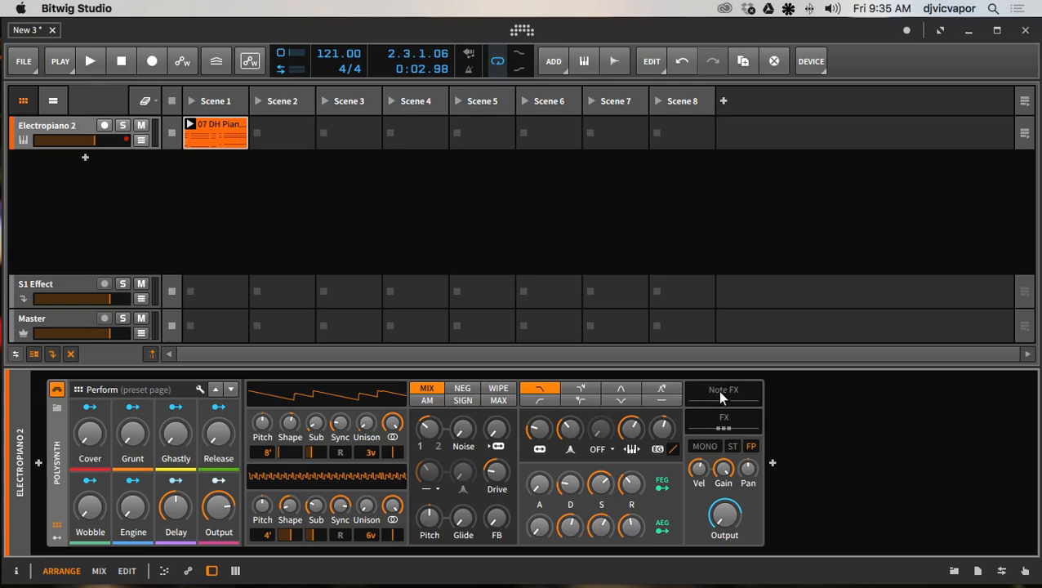
Step: Insert Bitwig's Arpeggiator note effect into the Polysynth's Note FX chain
{"action": "left_click", "coordinate": [720, 396]}
{"action": "left_click", "coordinate": [729, 393]}
{"action": "left_click", "coordinate": [720, 390]}
{"action": "left_click", "coordinate": [773, 464]}
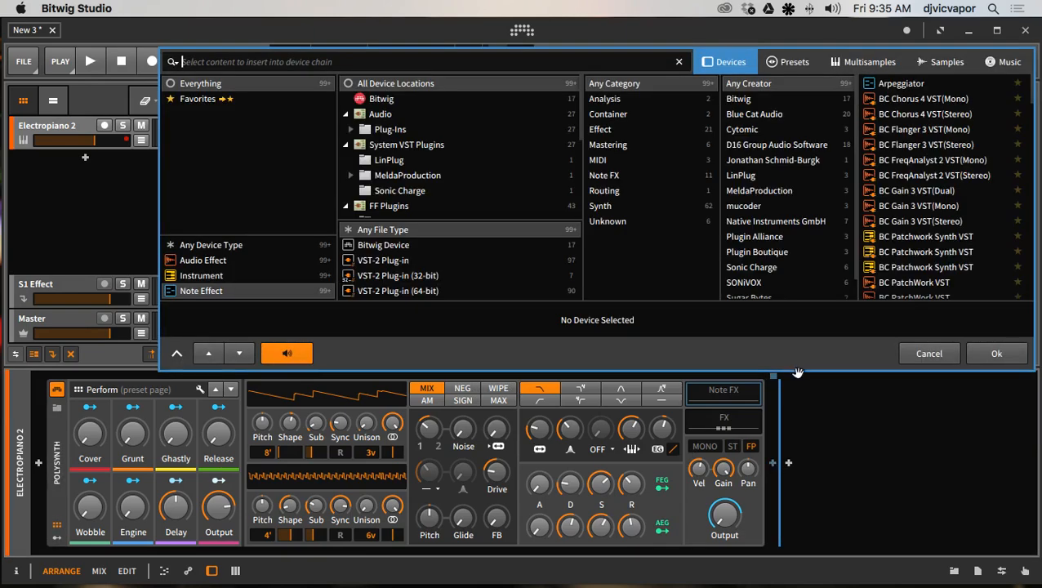
{"action": "left_click", "coordinate": [488, 98]}
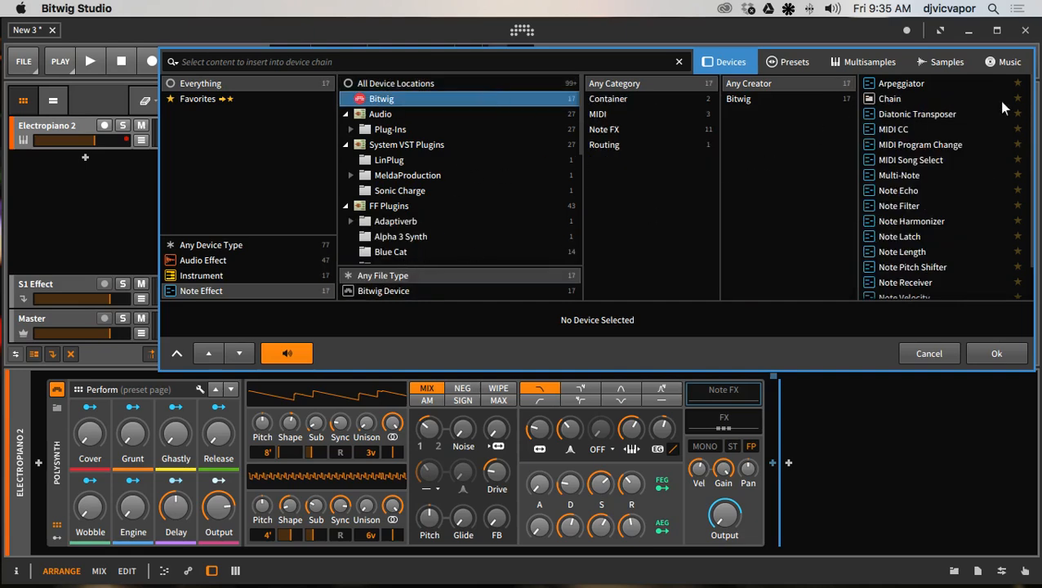
{"action": "left_click", "coordinate": [935, 86]}
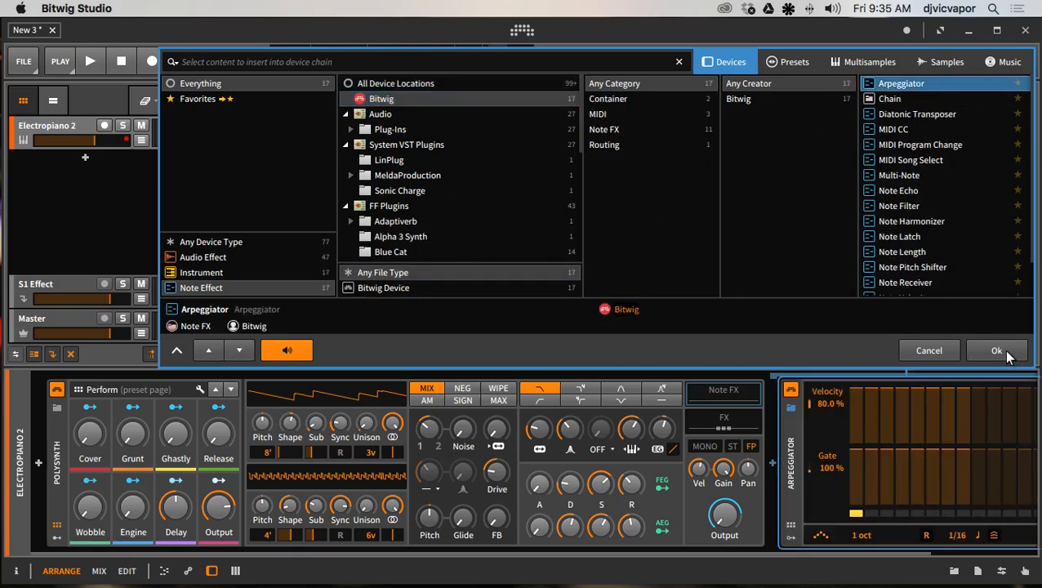
{"action": "left_click", "coordinate": [998, 350]}
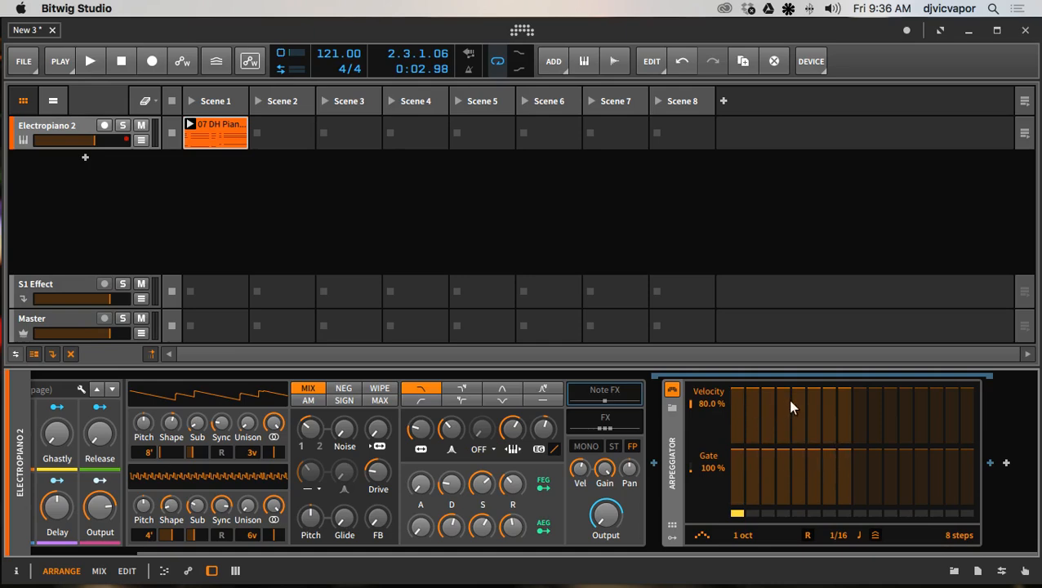
Step: Undo the last change to the Polysynth's amp velocity sensitivity and raise that setting
{"action": "mouse_move", "coordinate": [583, 469]}
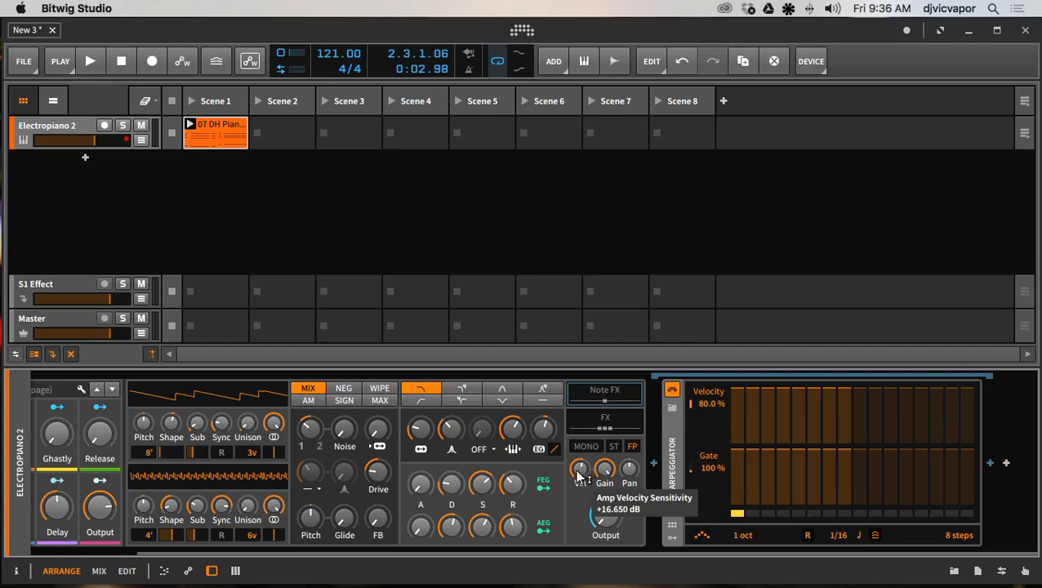
{"action": "key", "text": "super+z"}
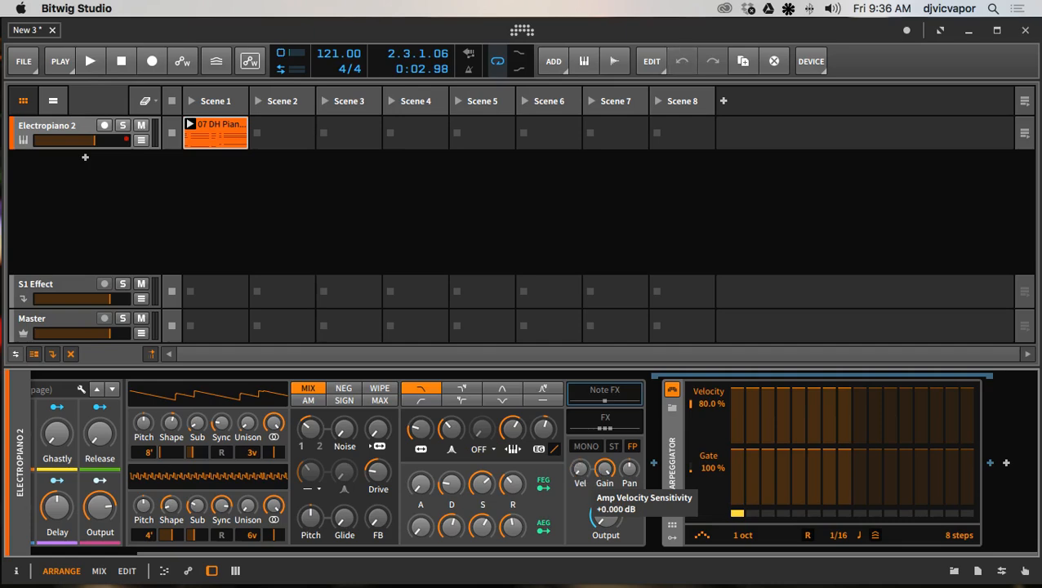
{"action": "left_click", "coordinate": [583, 469]}
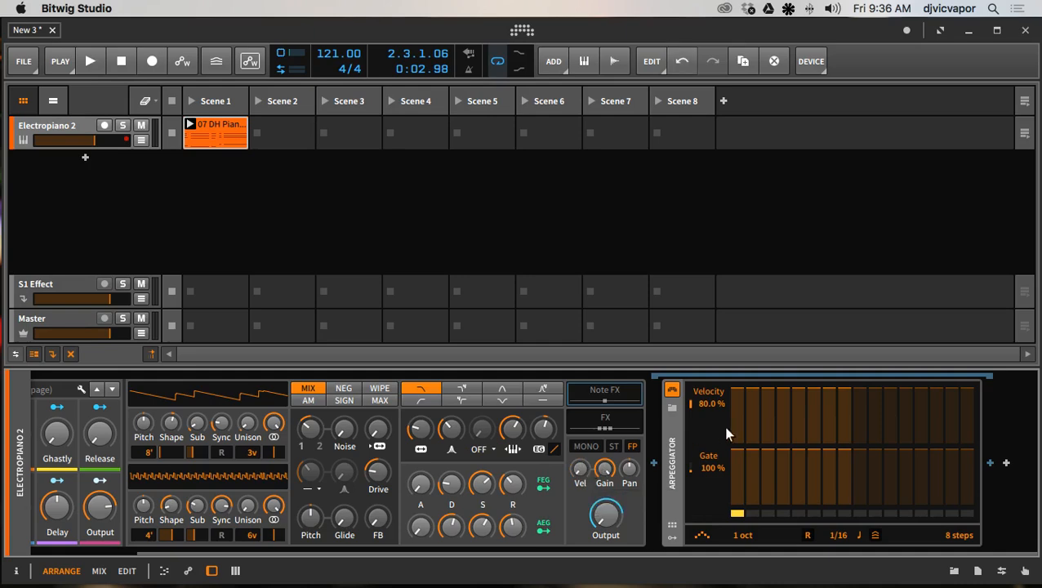
{"action": "left_click_drag", "start_coordinate": [582, 466], "coordinate": [582, 423]}
{"action": "left_click_drag", "start_coordinate": [841, 395], "coordinate": [845, 439]}
{"action": "mouse_move", "coordinate": [741, 464]}
{"action": "mouse_move", "coordinate": [766, 457]}
{"action": "left_mouse_down"}
{"action": "mouse_move", "coordinate": [766, 469]}
{"action": "mouse_move", "coordinate": [768, 455]}
{"action": "left_mouse_up"}
Step: During playback, lower the Arpeggiator's velocities on steps 2, 3, 5, 7 and 8, and its gates on steps 4 and 6
{"action": "key", "text": "space"}
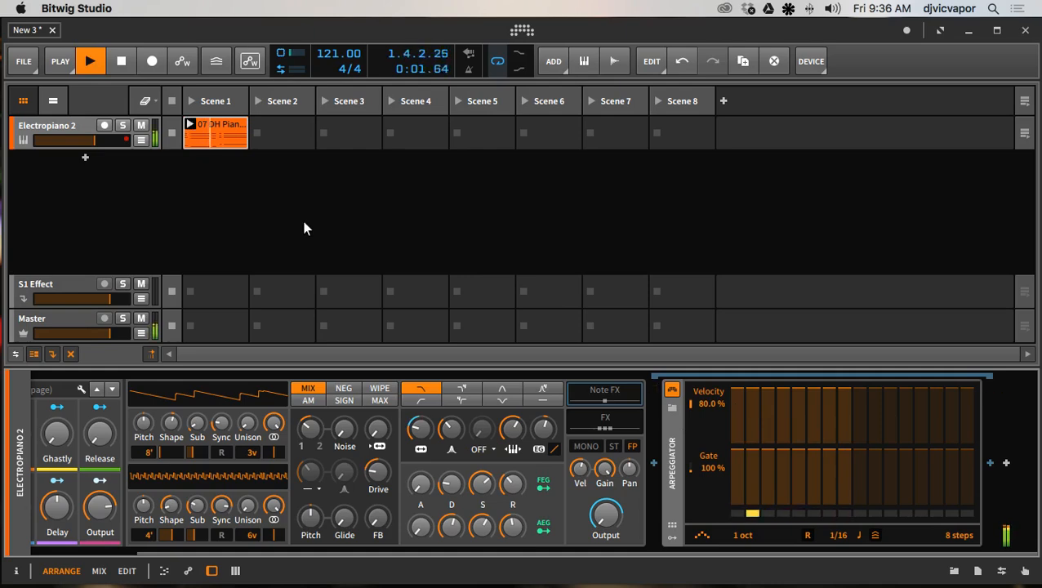
{"action": "left_click_drag", "start_coordinate": [751, 388], "coordinate": [752, 410]}
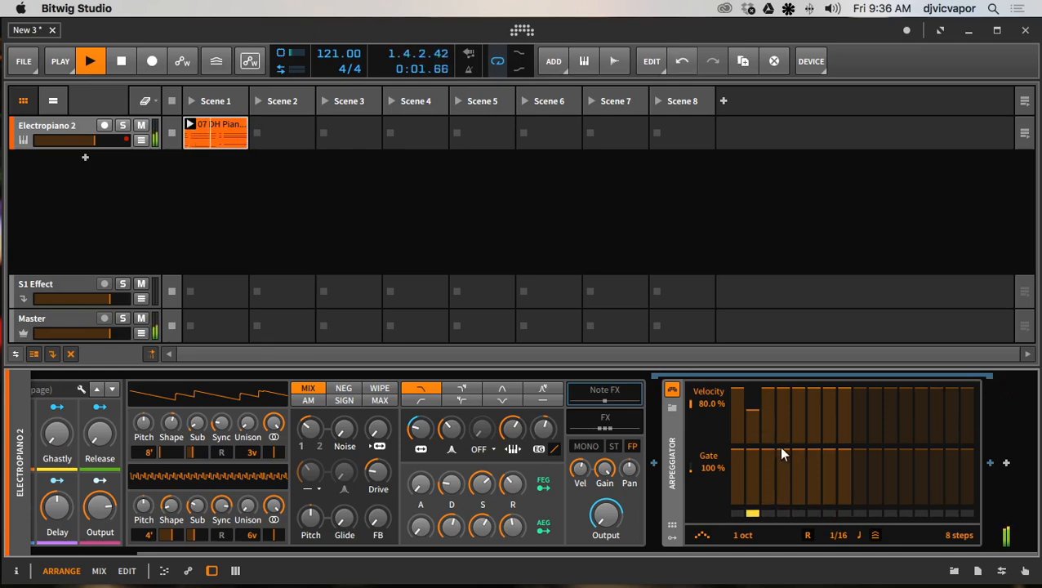
{"action": "left_click_drag", "start_coordinate": [779, 450], "coordinate": [813, 468]}
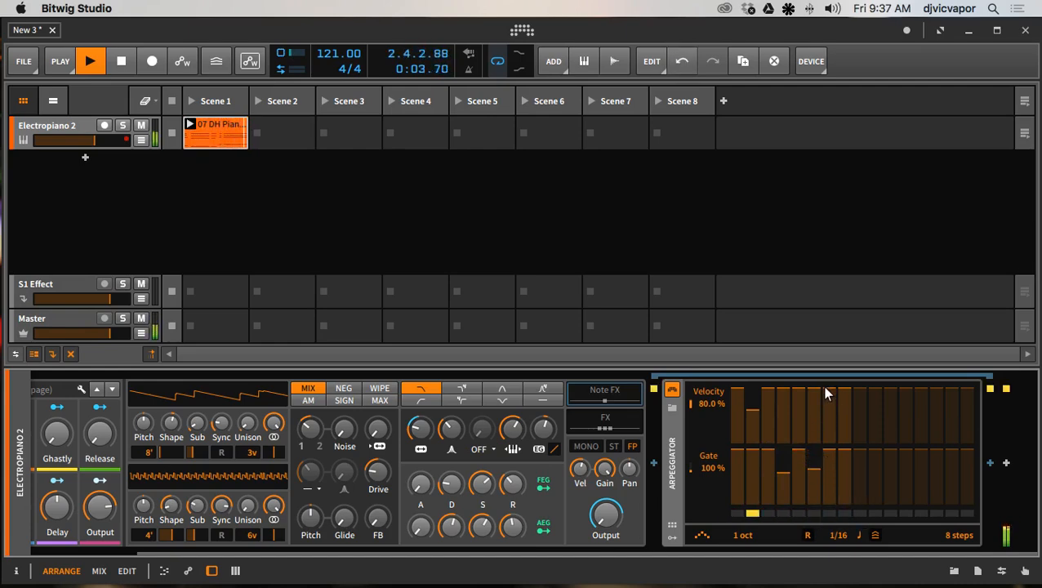
{"action": "left_click_drag", "start_coordinate": [825, 389], "coordinate": [772, 402]}
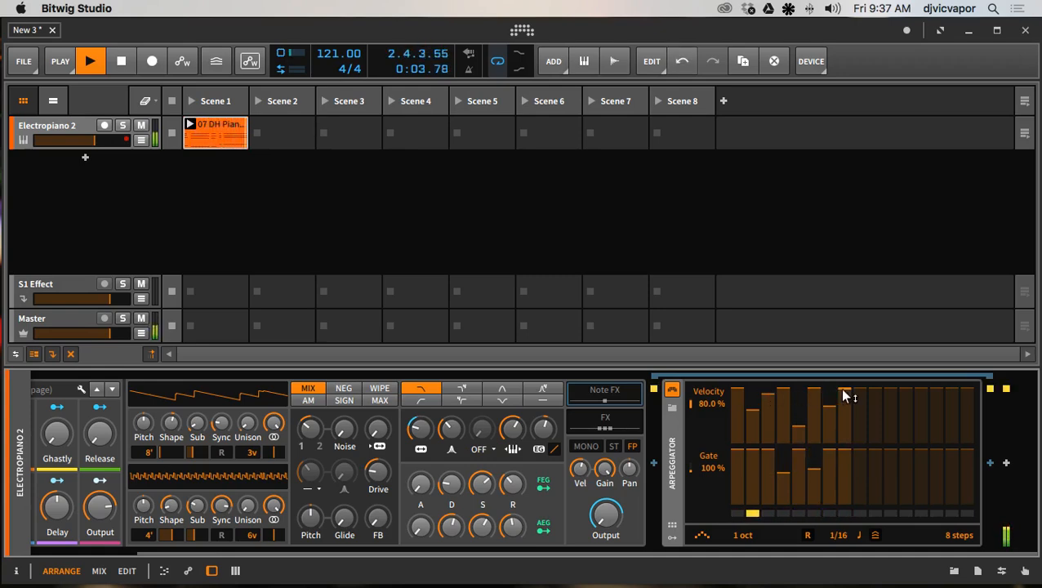
{"action": "left_click_drag", "start_coordinate": [843, 390], "coordinate": [843, 396]}
Step: Shorten the Arpeggiator's gates on steps 1, 2, 3 and 8, with step 8 at about 89.5 %, and stop playback
{"action": "left_click_drag", "start_coordinate": [734, 448], "coordinate": [752, 469]}
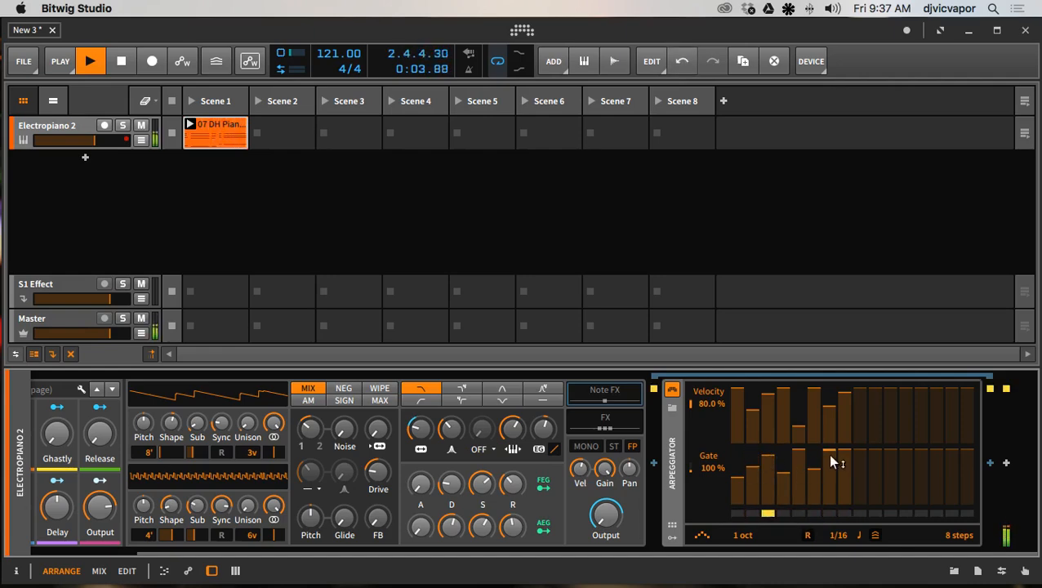
{"action": "left_click_drag", "start_coordinate": [842, 448], "coordinate": [842, 455]}
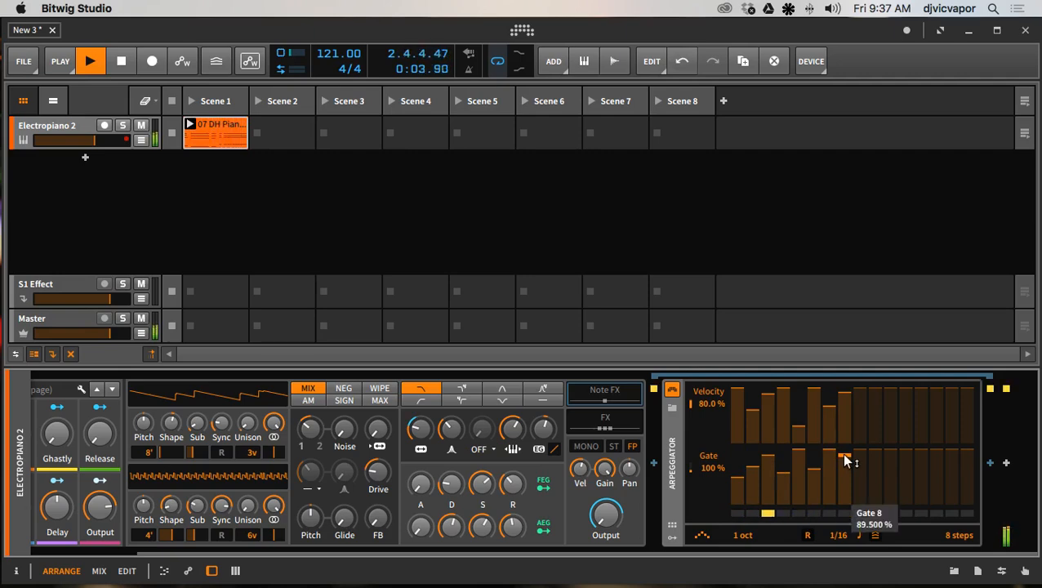
{"action": "key", "text": "space"}
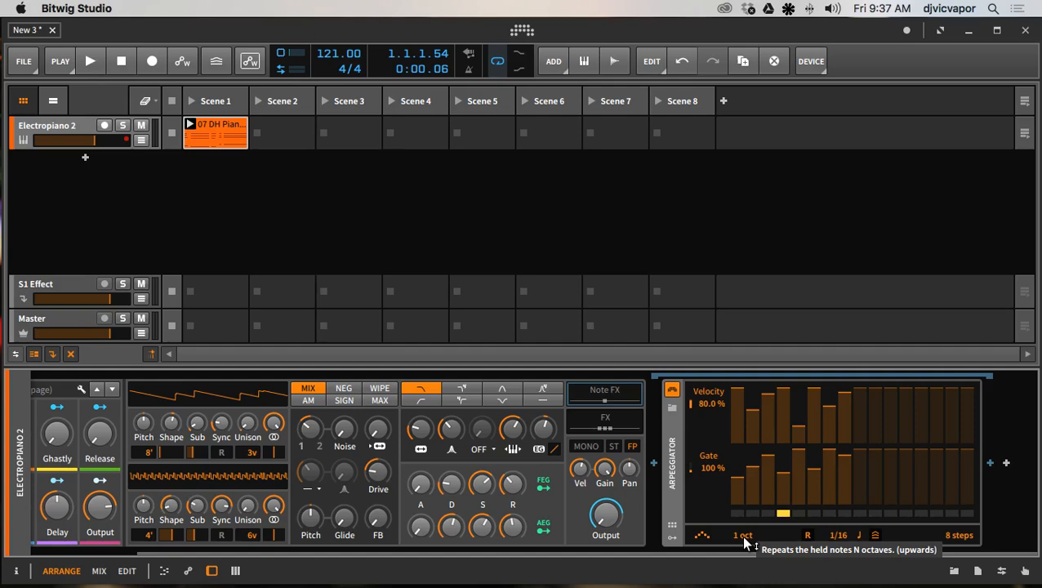
Step: Set the Arpeggiator's octave range to 2 oct and audition the clip with it
{"action": "key", "text": "space"}
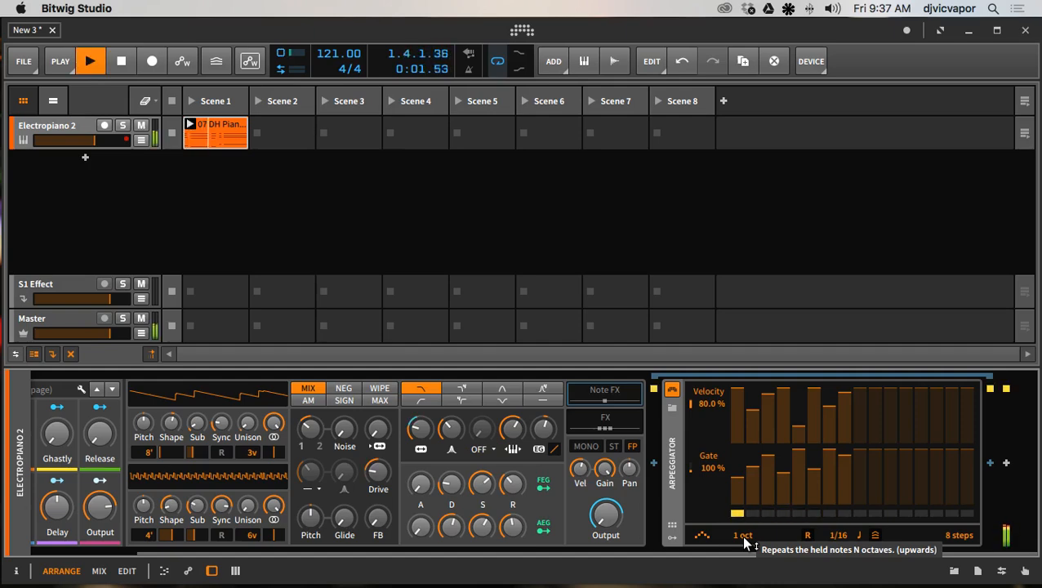
{"action": "mouse_move", "coordinate": [743, 536]}
{"action": "left_mouse_down"}
{"action": "mouse_move", "coordinate": [744, 525]}
{"action": "mouse_move", "coordinate": [744, 541]}
{"action": "left_mouse_up"}
{"action": "key", "text": "space"}
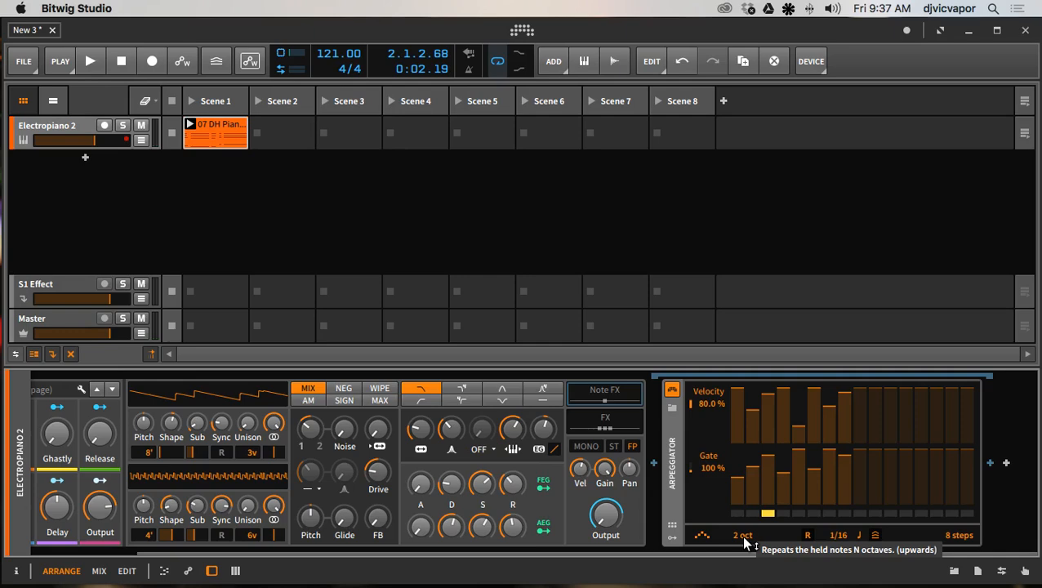
{"action": "key", "text": "space"}
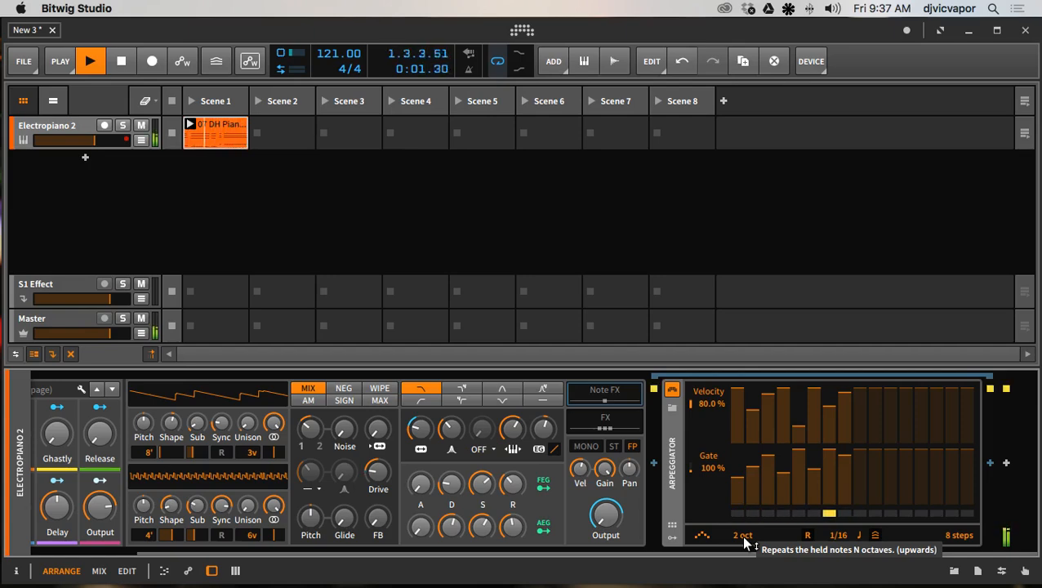
{"action": "key", "text": "space"}
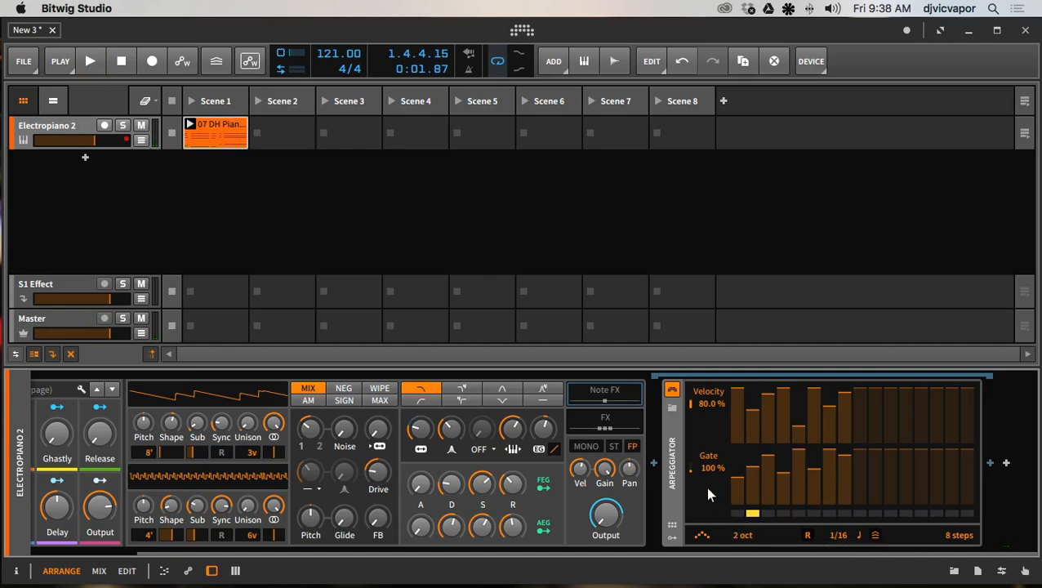
Step: Show the Arpeggiator's modulator slots and add a Random modulator in the first slot
{"action": "left_click", "coordinate": [672, 539]}
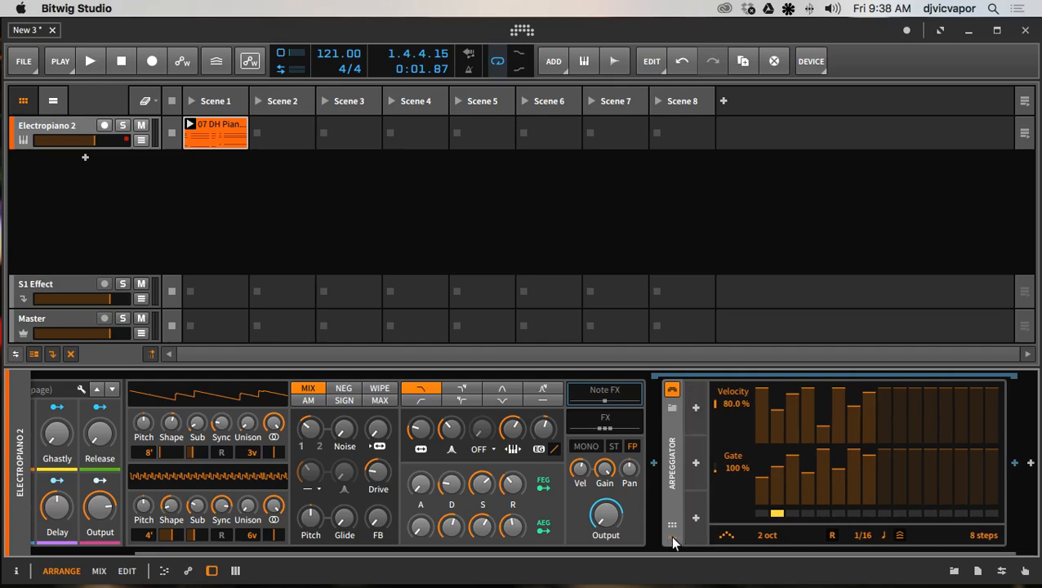
{"action": "left_click", "coordinate": [696, 408]}
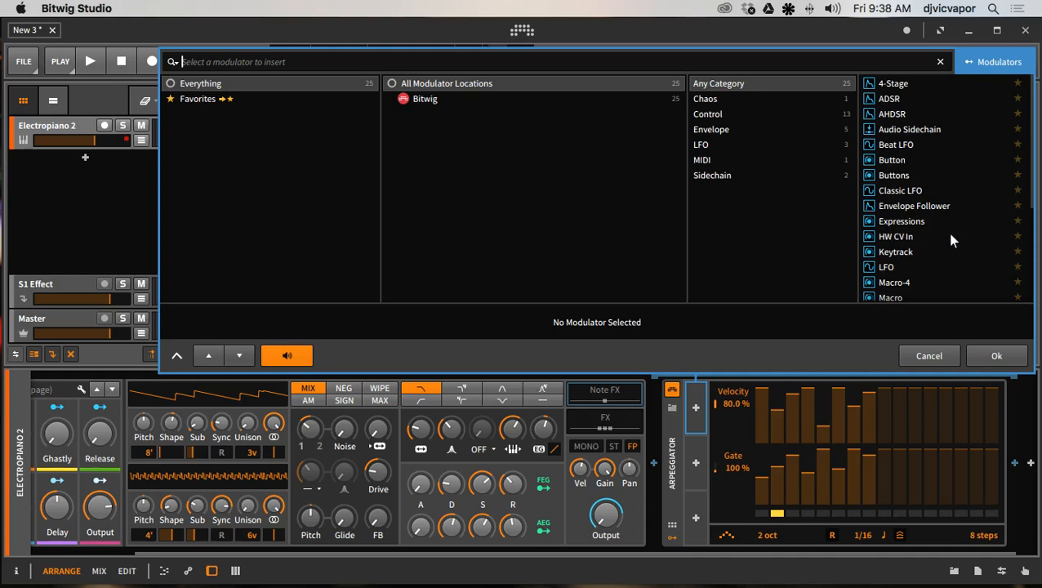
{"action": "scroll", "coordinate": [951, 241], "scroll_direction": "down", "scroll_amount": 1}
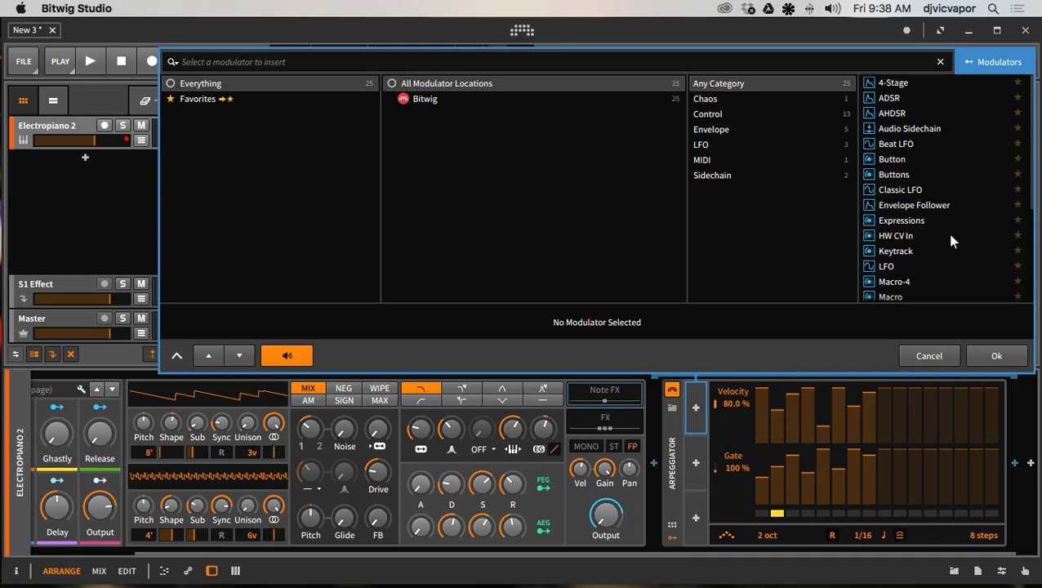
{"action": "scroll", "coordinate": [951, 236], "scroll_direction": "down", "scroll_amount": 3}
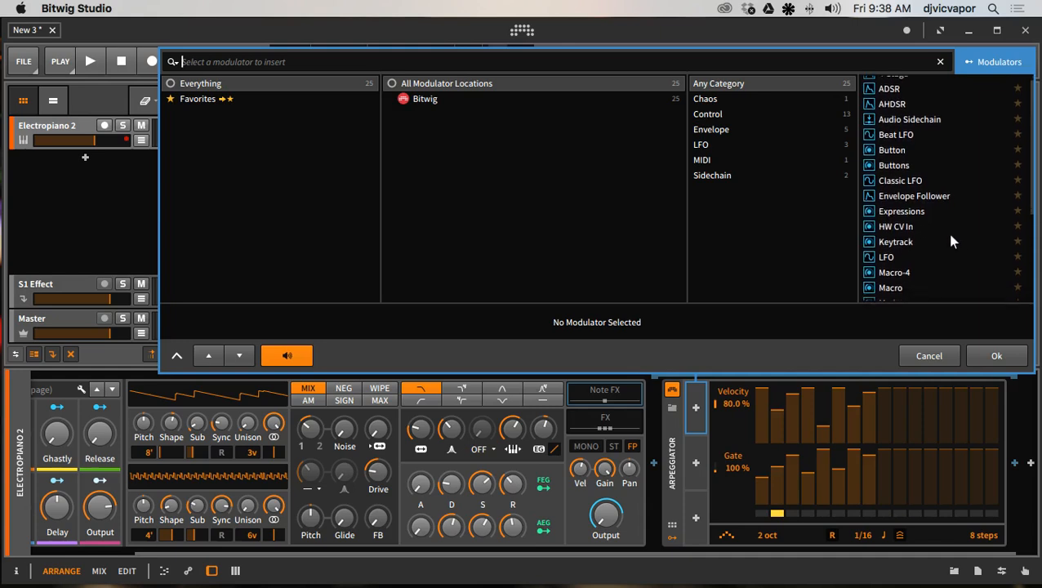
{"action": "scroll", "coordinate": [939, 228], "scroll_direction": "down", "scroll_amount": 6}
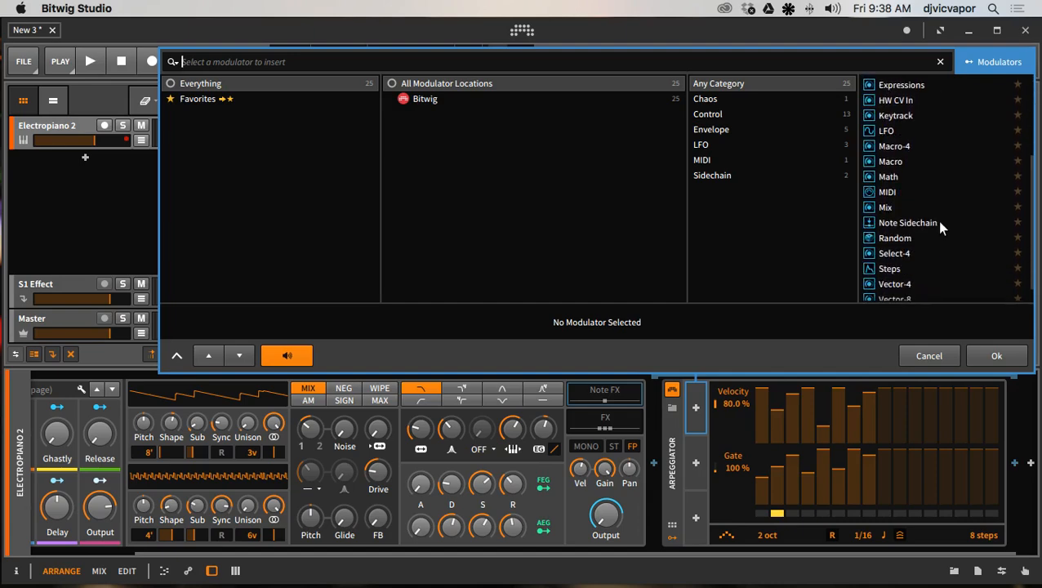
{"action": "scroll", "coordinate": [939, 228], "scroll_direction": "down", "scroll_amount": 1}
{"action": "scroll", "coordinate": [940, 227], "scroll_direction": "down", "scroll_amount": 1}
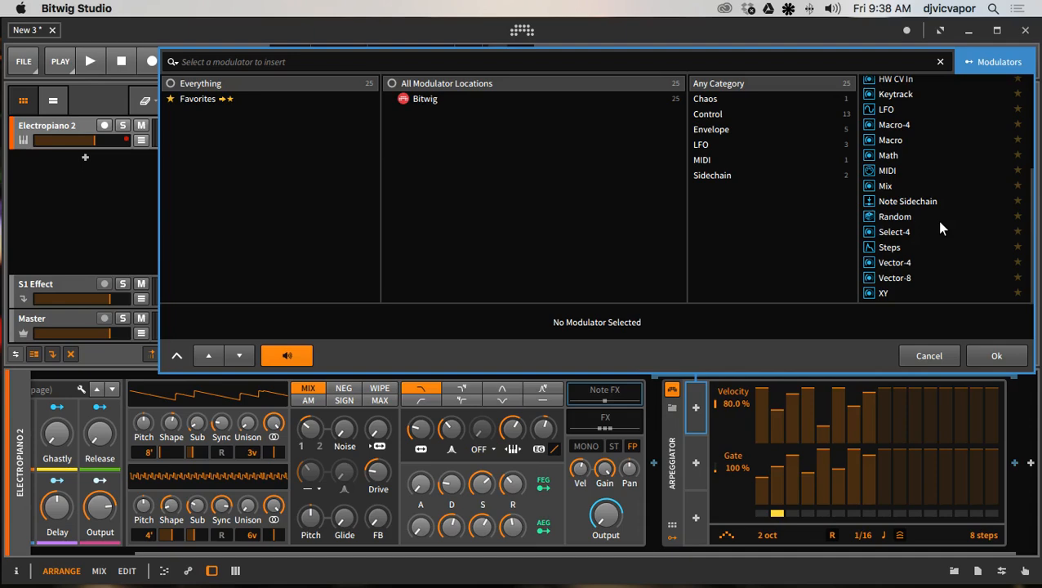
{"action": "left_click", "coordinate": [898, 218]}
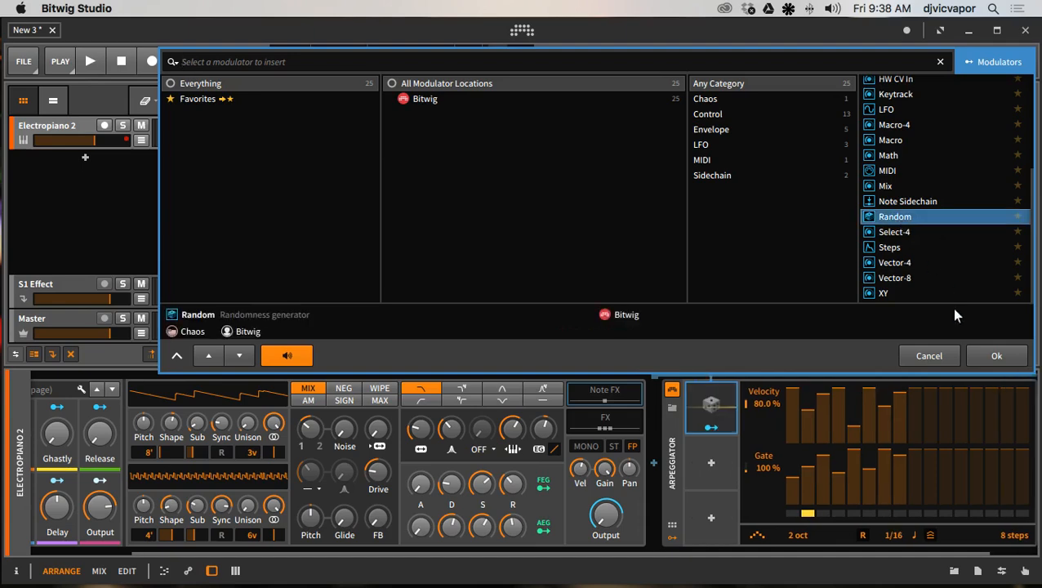
{"action": "left_click", "coordinate": [973, 357]}
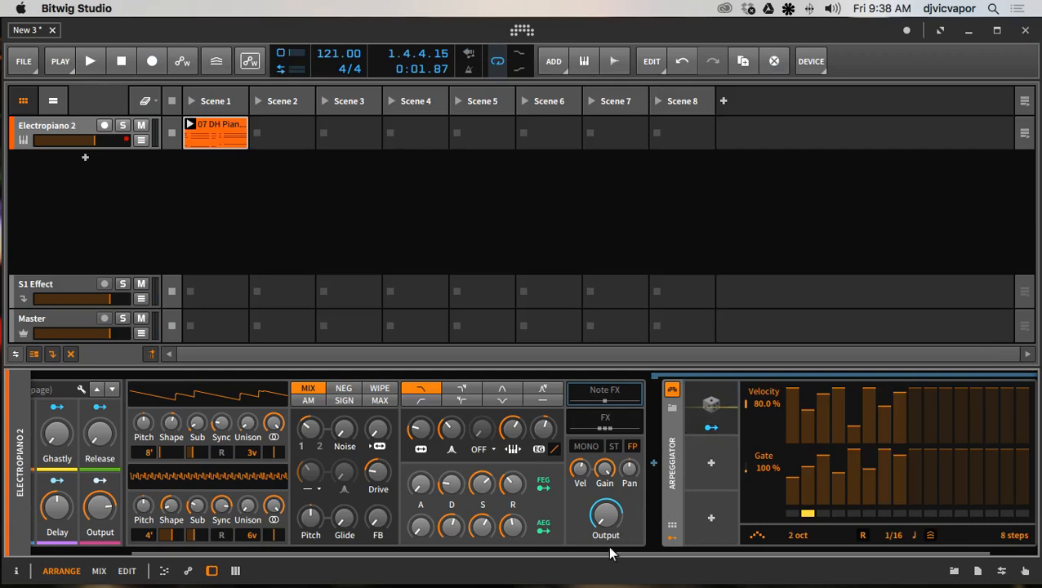
Step: Map the Random modulator to the Arpeggiator's gates on steps 1 to 8 and its velocities on steps 1, 2, 5, 7 and 8
{"action": "left_click_drag", "start_coordinate": [610, 552], "coordinate": [768, 527]}
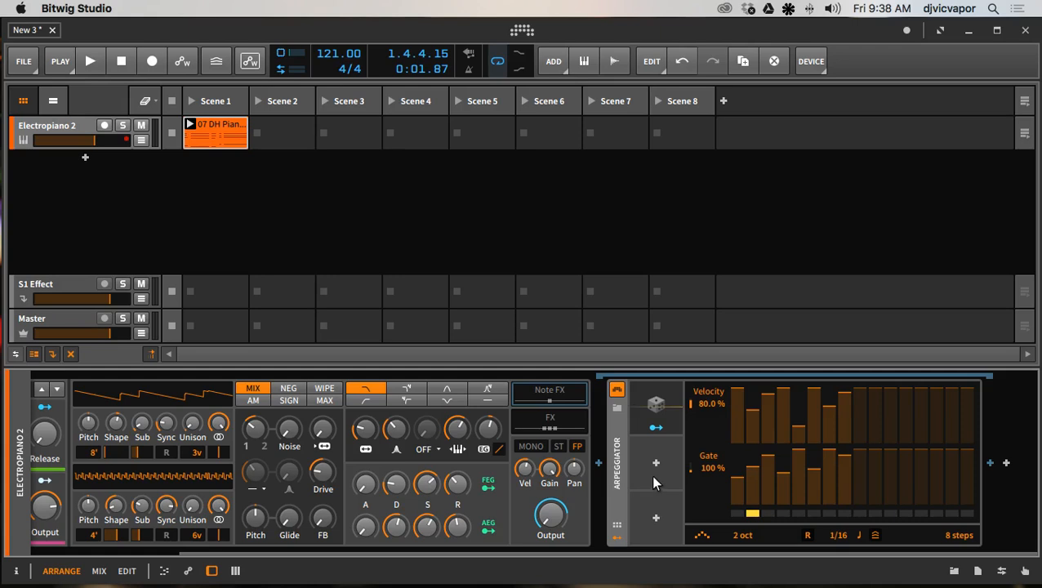
{"action": "left_click", "coordinate": [656, 428]}
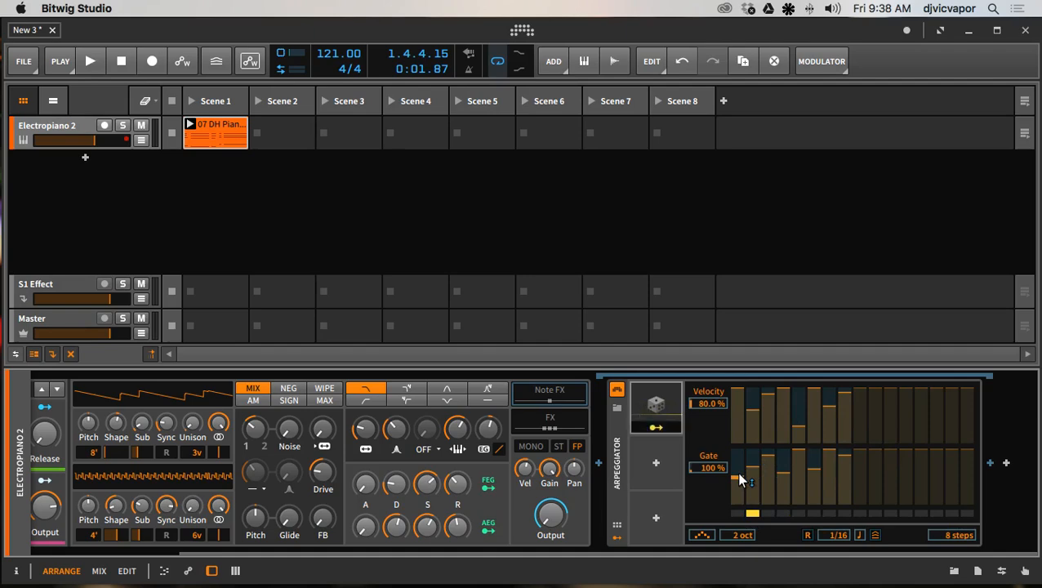
{"action": "mouse_move", "coordinate": [739, 480]}
{"action": "left_mouse_down"}
{"action": "mouse_move", "coordinate": [736, 467]}
{"action": "mouse_move", "coordinate": [752, 459]}
{"action": "mouse_move", "coordinate": [813, 473]}
{"action": "mouse_move", "coordinate": [845, 460]}
{"action": "mouse_move", "coordinate": [771, 459]}
{"action": "left_mouse_up"}
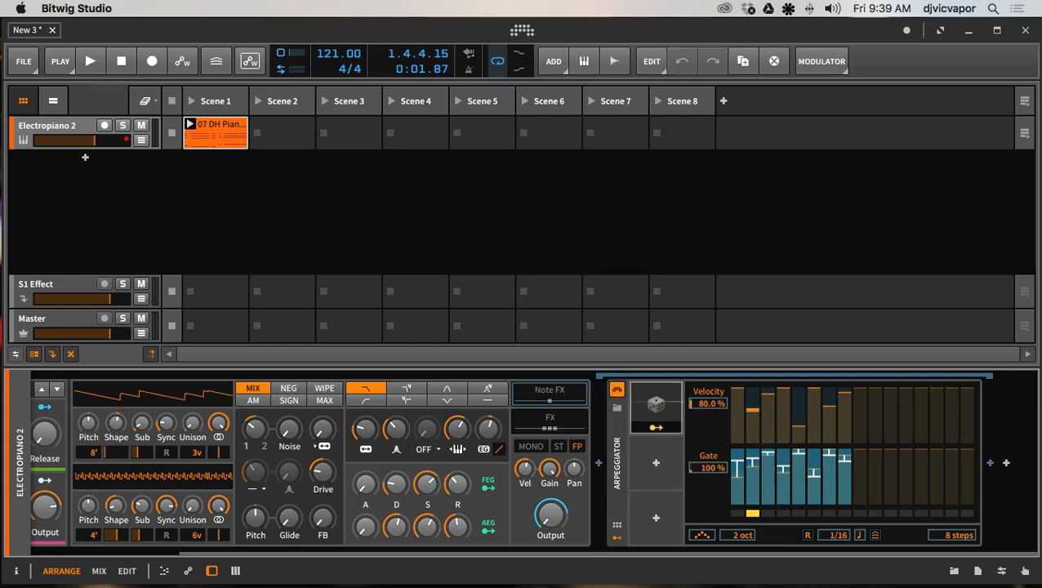
{"action": "left_click_drag", "start_coordinate": [752, 409], "coordinate": [735, 398]}
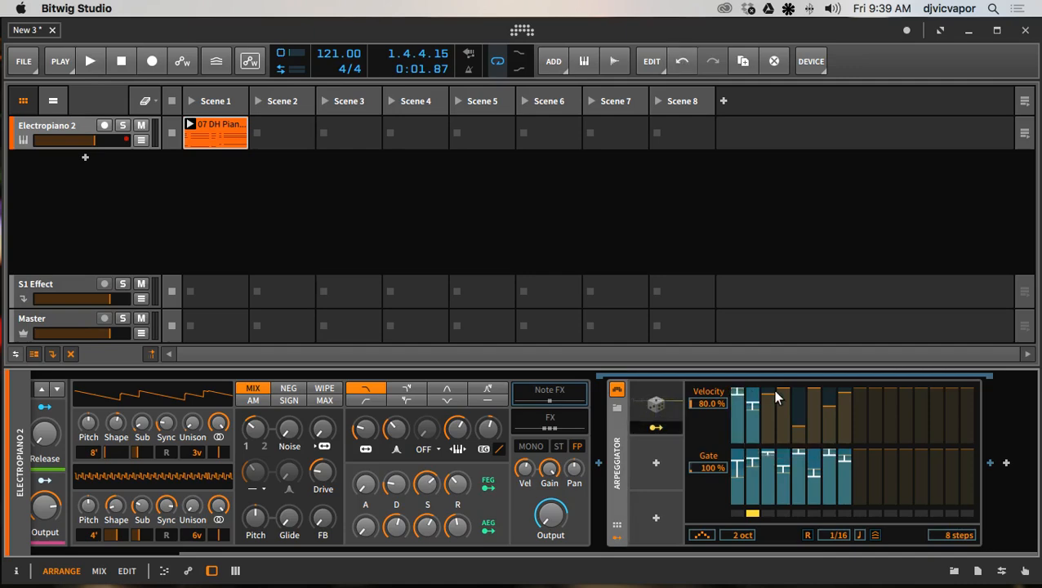
{"action": "left_click_drag", "start_coordinate": [796, 426], "coordinate": [845, 405]}
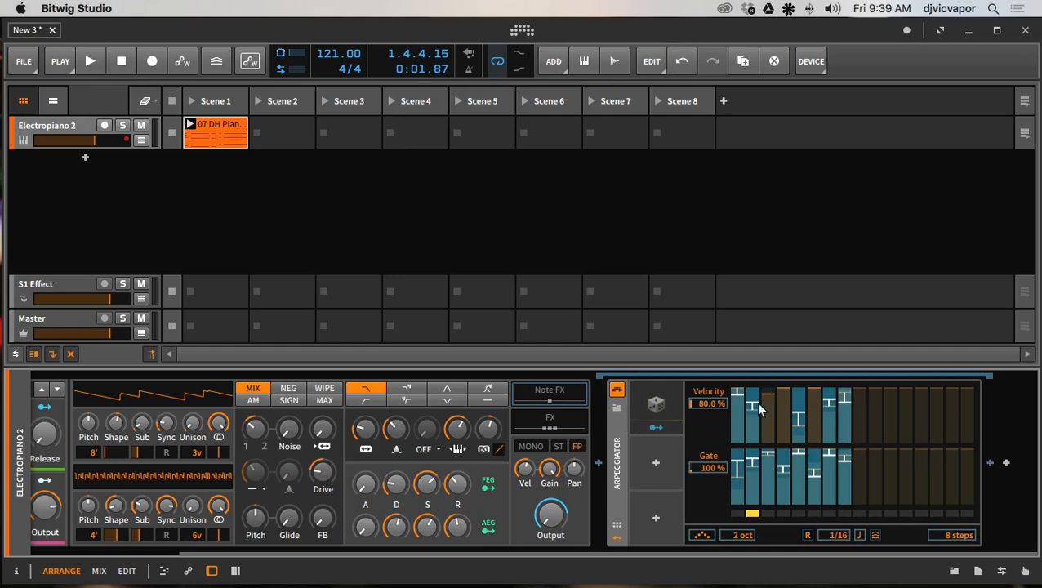
Step: Show the Random modulator's settings, reset its Feedback to the default and set Smooth to 100 %
{"action": "left_click", "coordinate": [653, 403]}
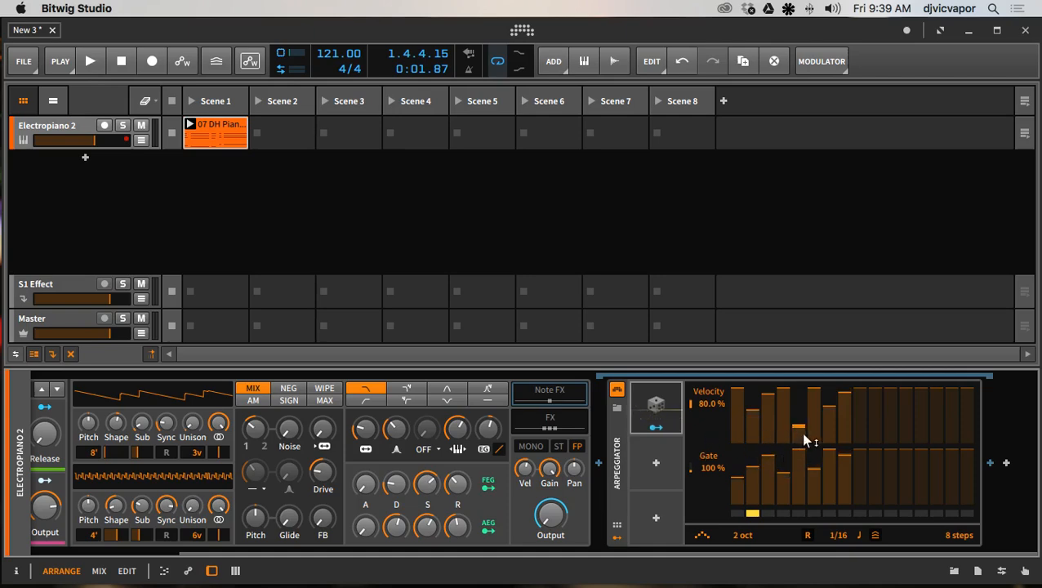
{"action": "left_click", "coordinate": [677, 408]}
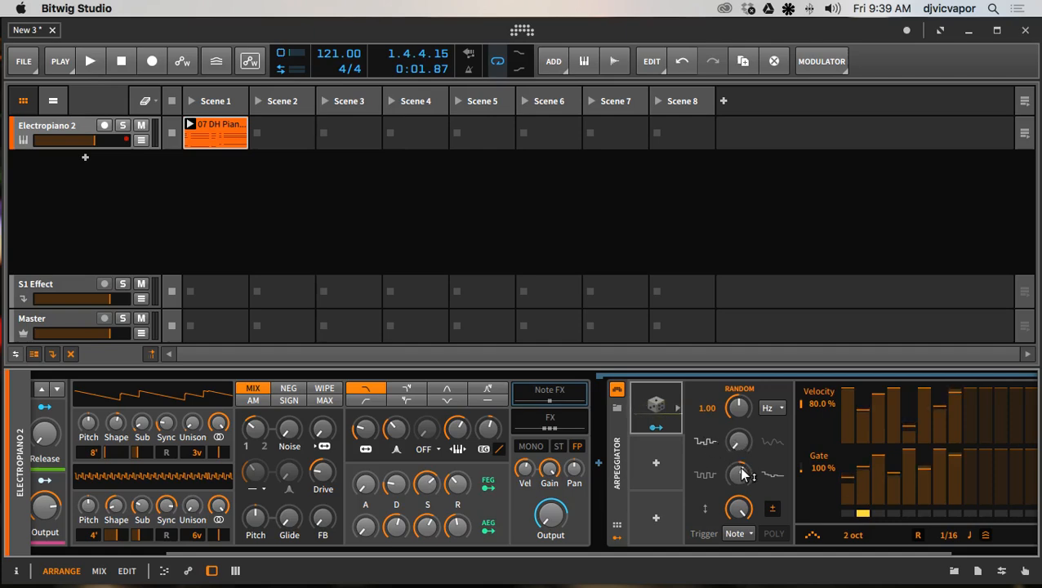
{"action": "mouse_move", "coordinate": [738, 479]}
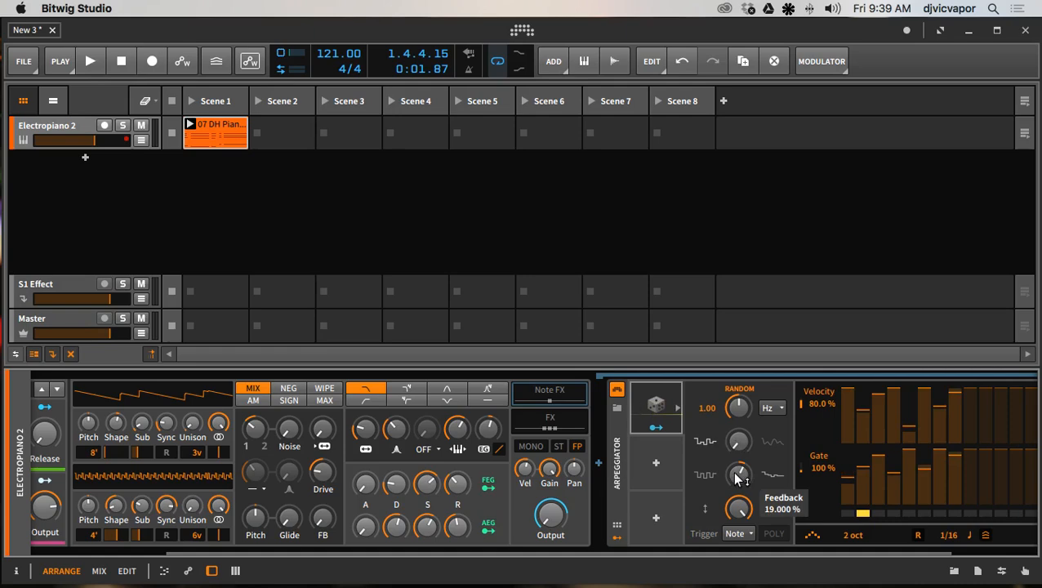
{"action": "double_click", "coordinate": [737, 476]}
{"action": "left_click_drag", "start_coordinate": [738, 441], "coordinate": [737, 413]}
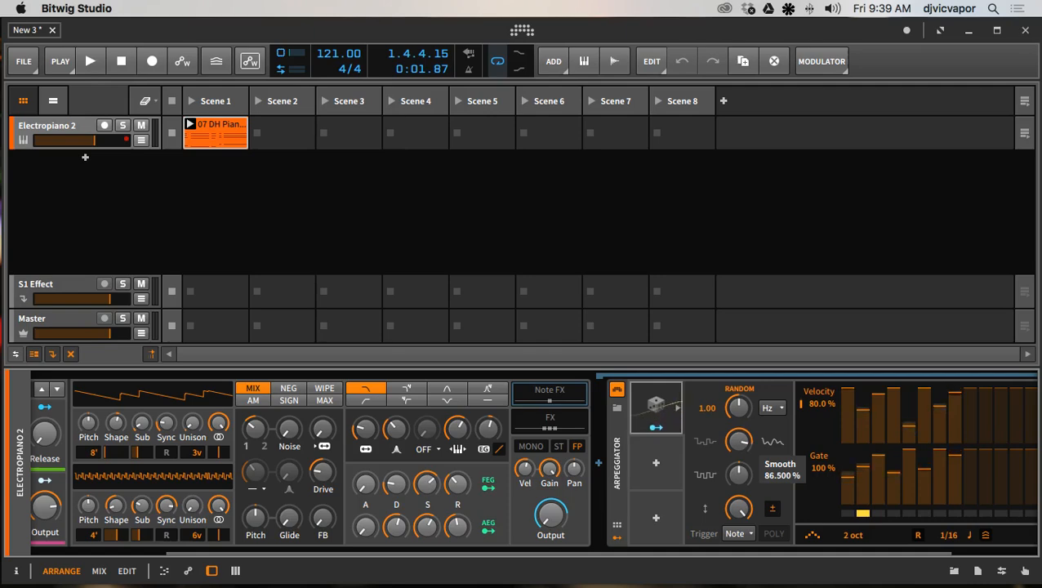
{"action": "left_click_drag", "start_coordinate": [737, 441], "coordinate": [824, 432]}
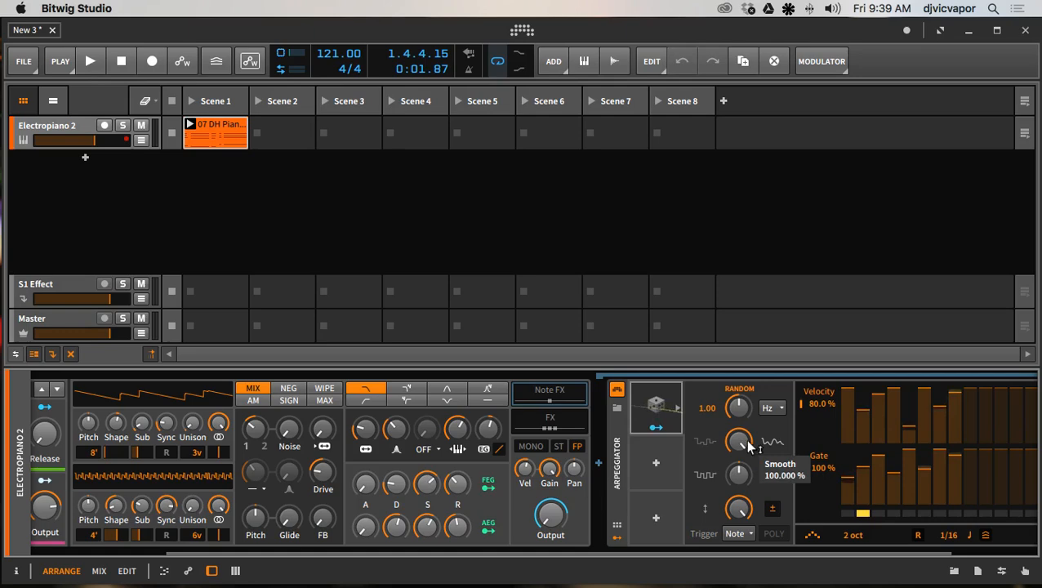
Step: Set the Random modulator's rate unit to bar with a rate of about 9.55, and its trigger mode to Sync
{"action": "left_click", "coordinate": [768, 409]}
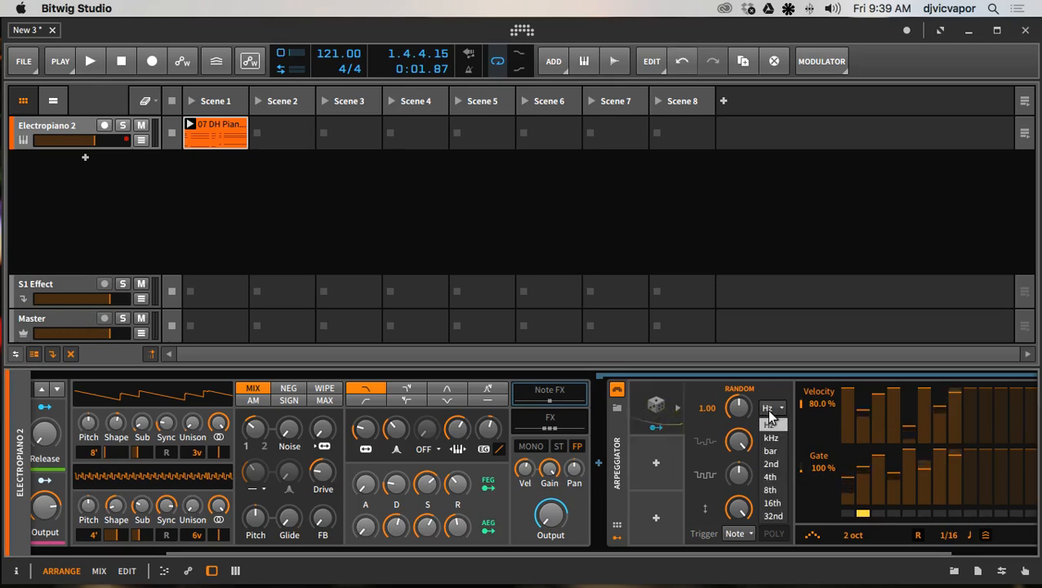
{"action": "left_click", "coordinate": [771, 452]}
{"action": "left_click_drag", "start_coordinate": [742, 413], "coordinate": [742, 371]}
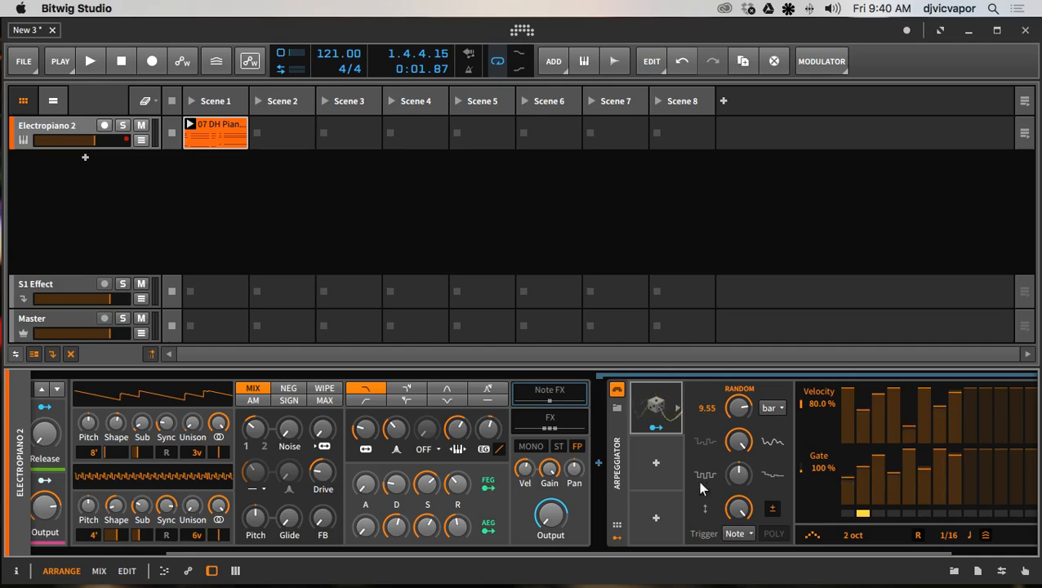
{"action": "left_click", "coordinate": [738, 534]}
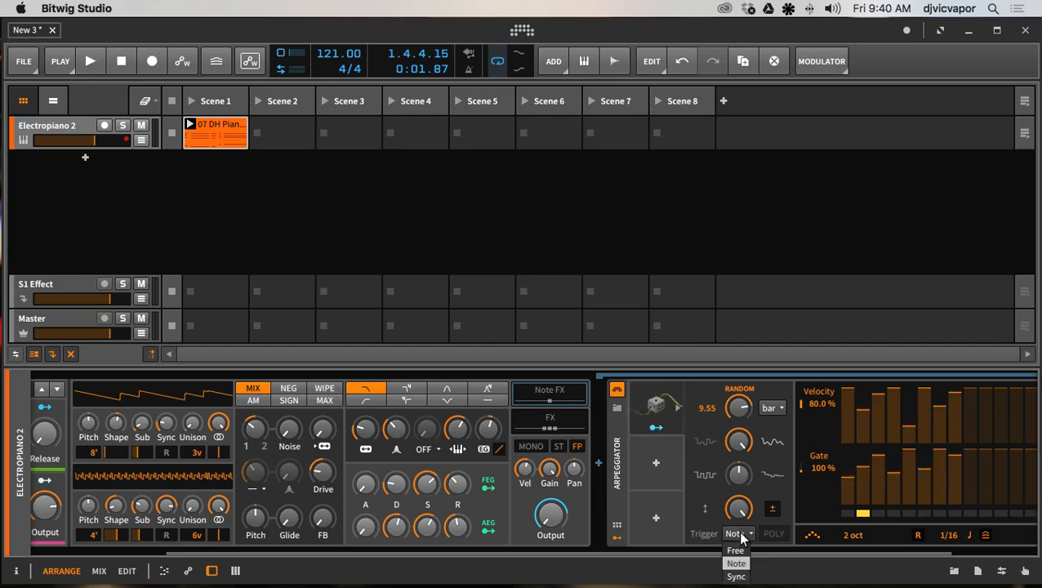
{"action": "left_click", "coordinate": [736, 576]}
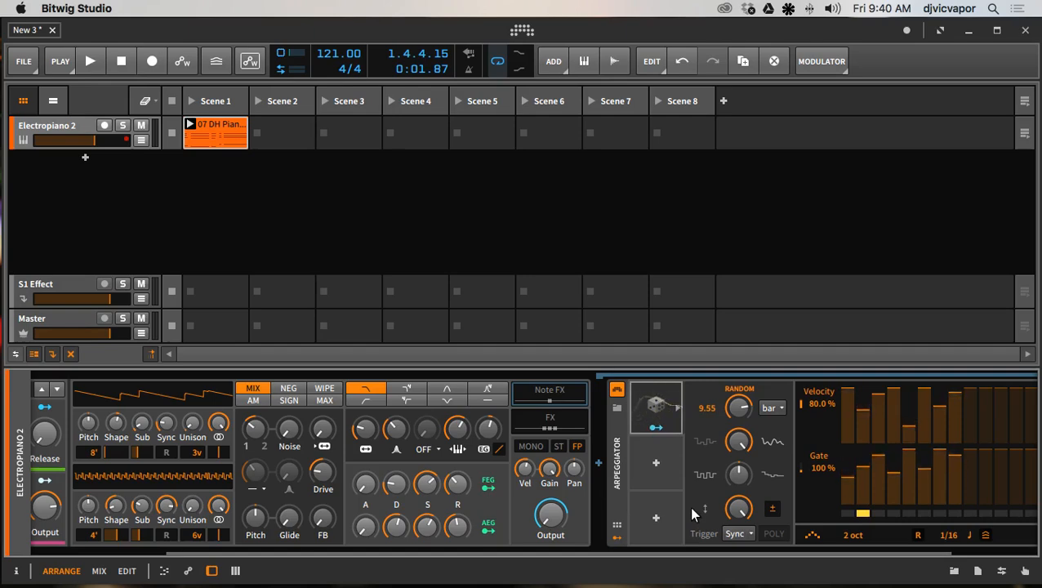
Step: Audition the clip while trying Random modulator rates from about 0.08 up to about 16.98, with playback stopped for the last adjustment
{"action": "key", "text": "space"}
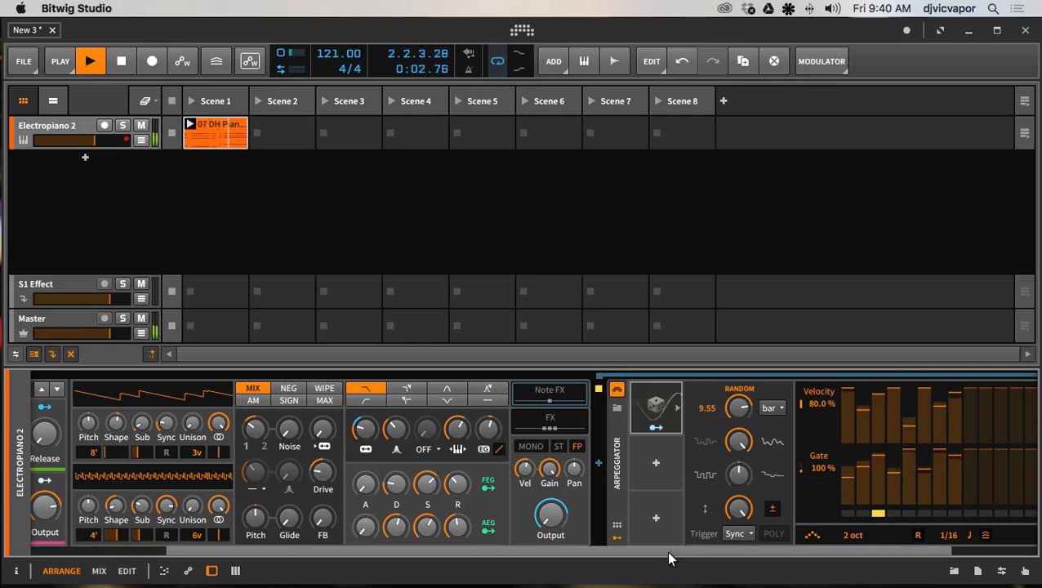
{"action": "left_click_drag", "start_coordinate": [675, 555], "coordinate": [791, 557]}
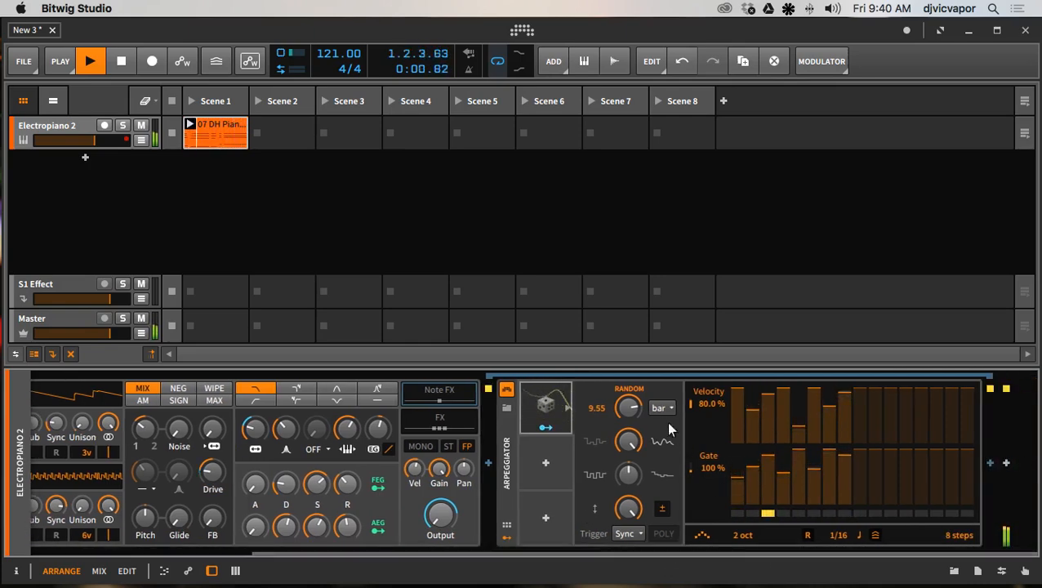
{"action": "mouse_move", "coordinate": [628, 408]}
{"action": "left_mouse_down"}
{"action": "mouse_move", "coordinate": [628, 383]}
{"action": "mouse_move", "coordinate": [628, 411]}
{"action": "left_mouse_up"}
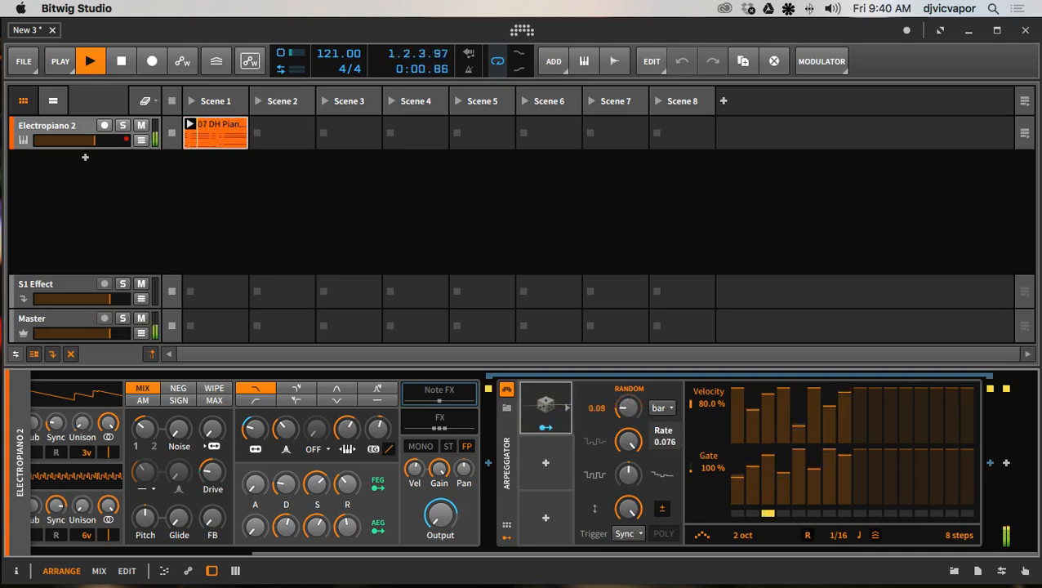
{"action": "left_click_drag", "start_coordinate": [628, 411], "coordinate": [631, 407]}
{"action": "mouse_move", "coordinate": [633, 405]}
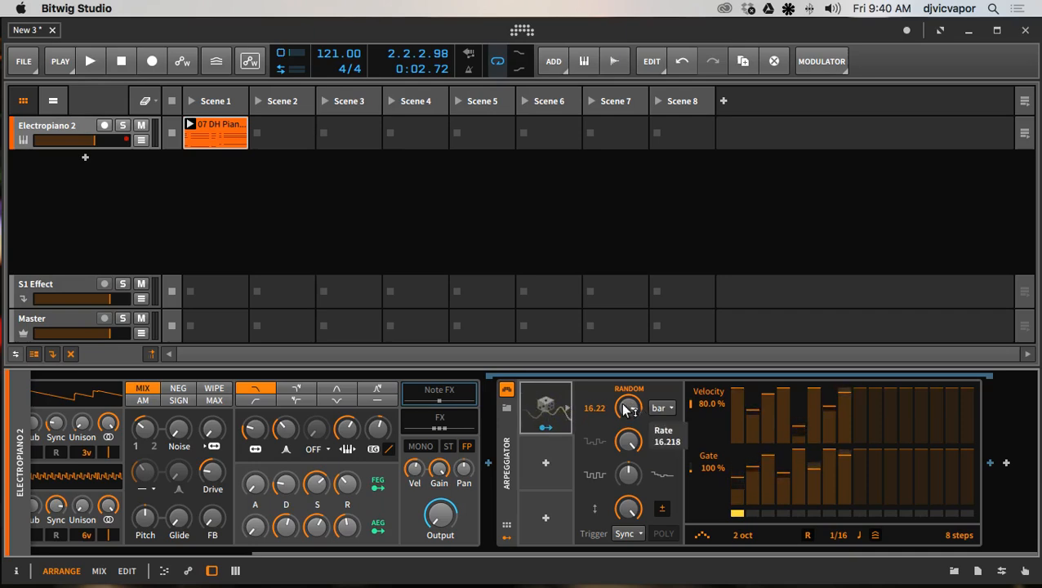
{"action": "mouse_move", "coordinate": [627, 409]}
{"action": "left_mouse_down"}
{"action": "mouse_move", "coordinate": [627, 390]}
{"action": "mouse_move", "coordinate": [627, 433]}
{"action": "mouse_move", "coordinate": [628, 412]}
{"action": "left_mouse_up"}
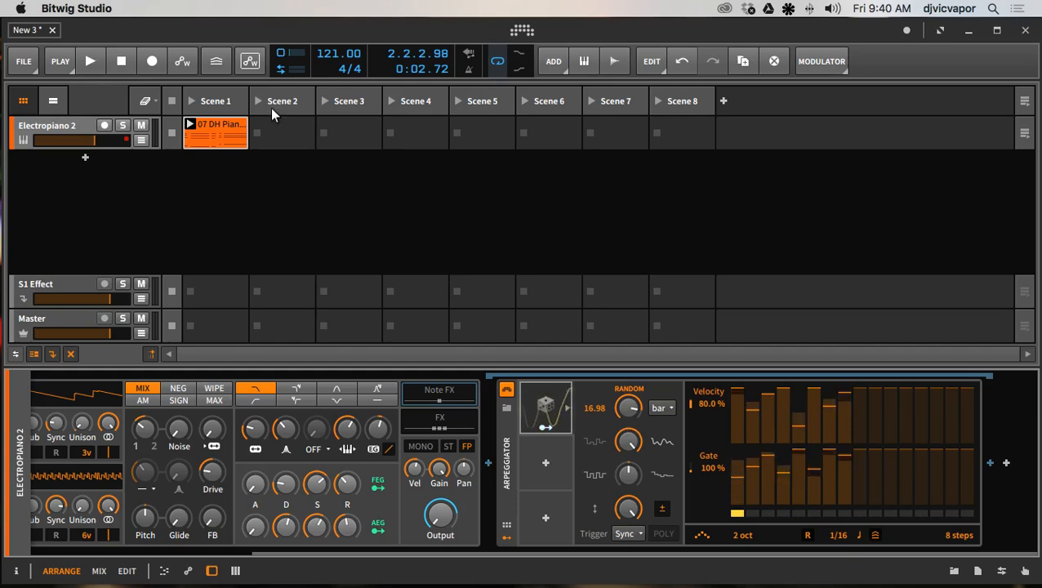
Step: Play the clip with clip launcher automation writing enabled, record changes to the Random modulator's rate, and stop playback
{"action": "left_click", "coordinate": [87, 61]}
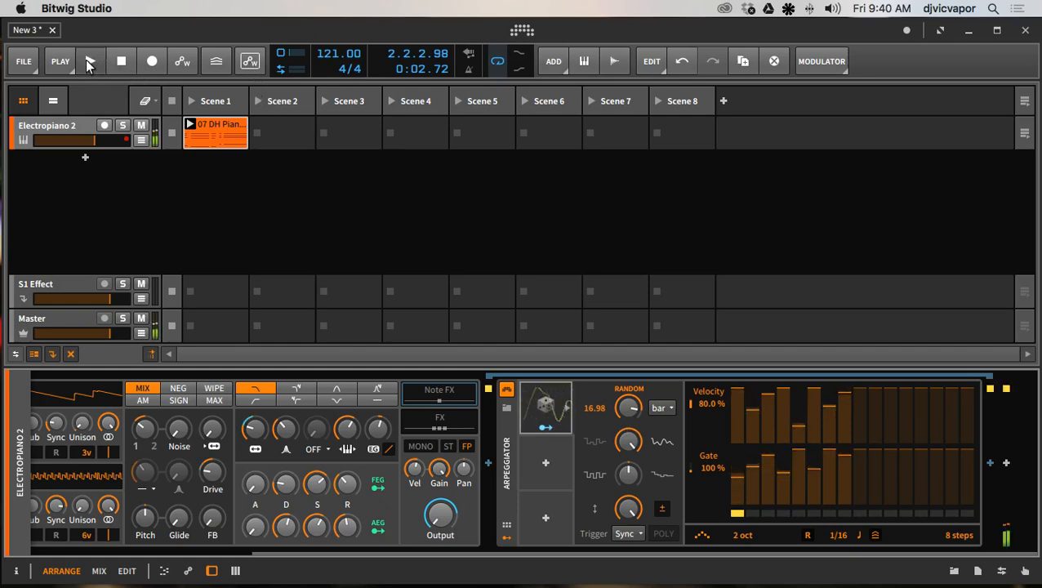
{"action": "left_click", "coordinate": [250, 62]}
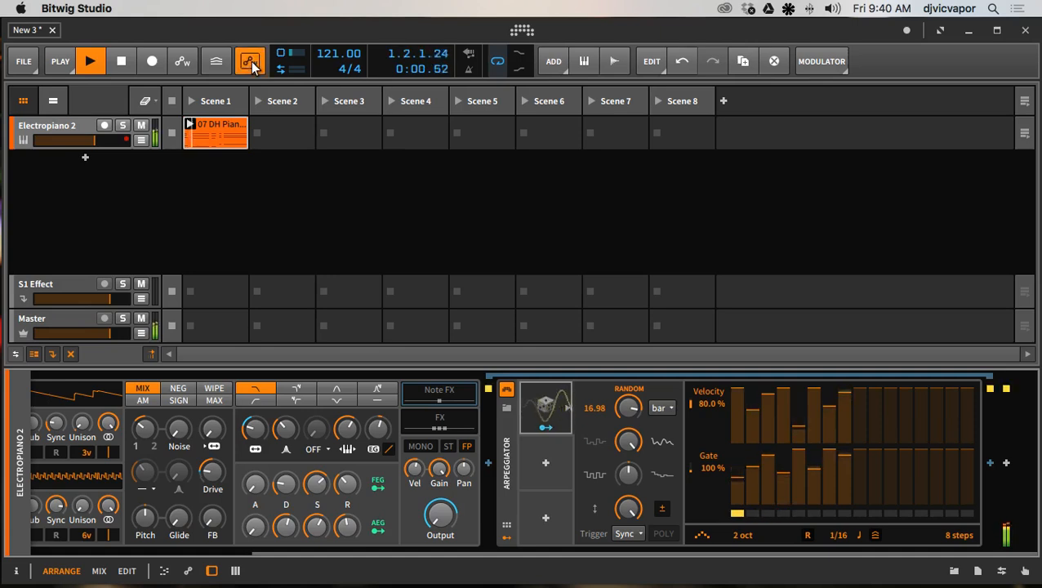
{"action": "left_click_drag", "start_coordinate": [628, 408], "coordinate": [628, 474]}
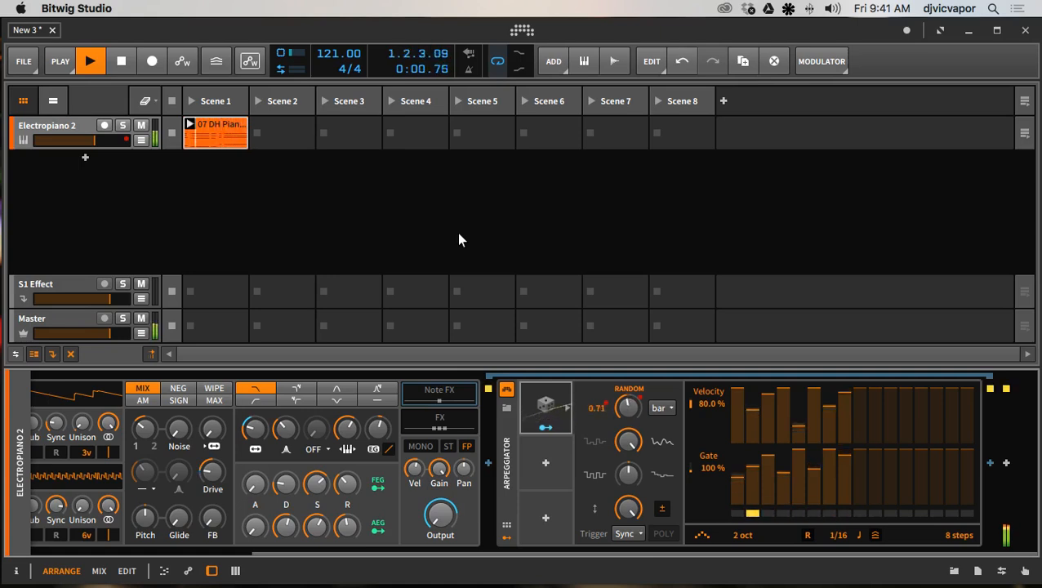
{"action": "key", "text": "space"}
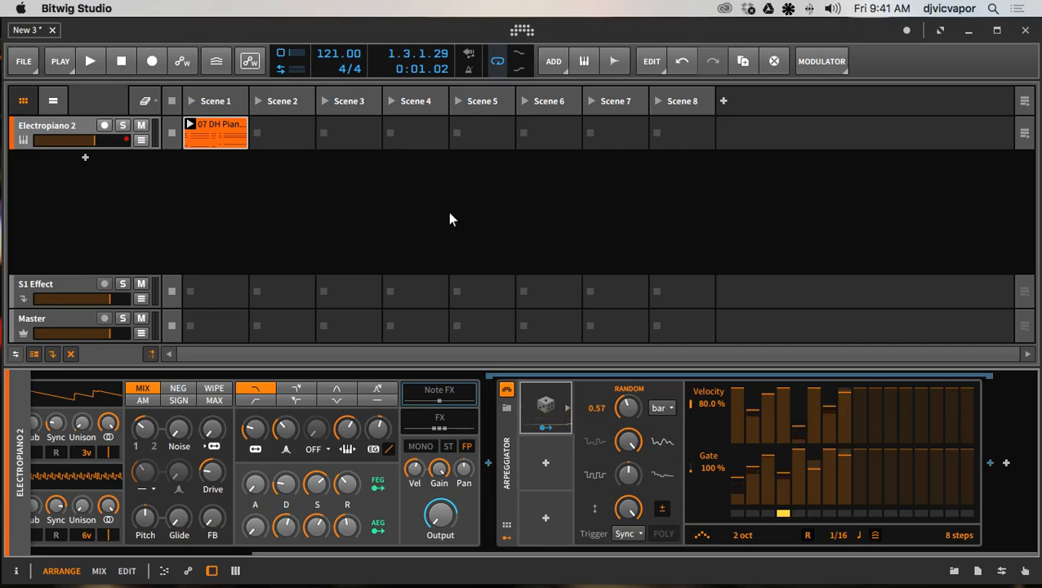
{"action": "key", "text": "ctrl+Up"}
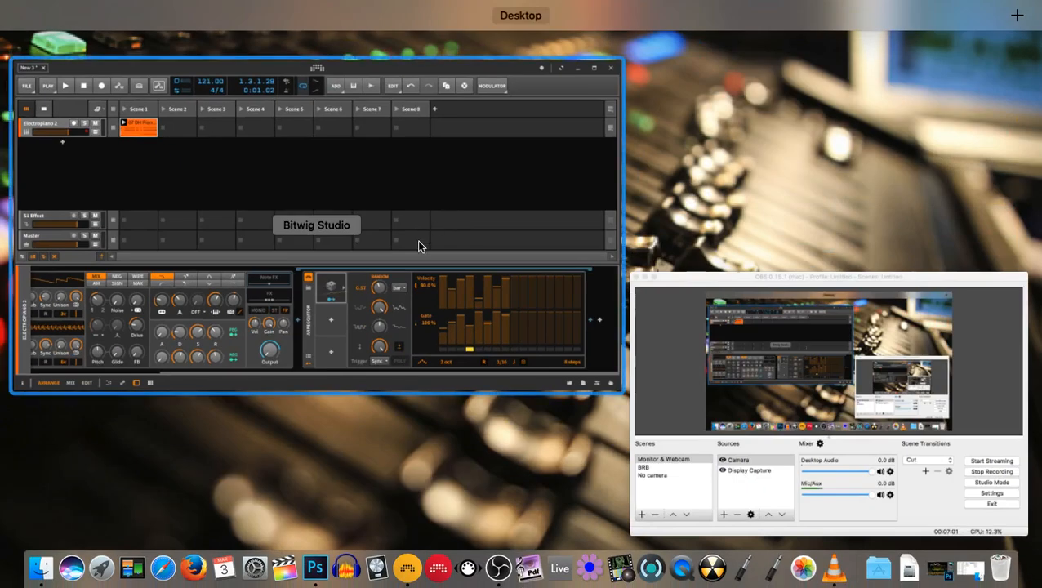